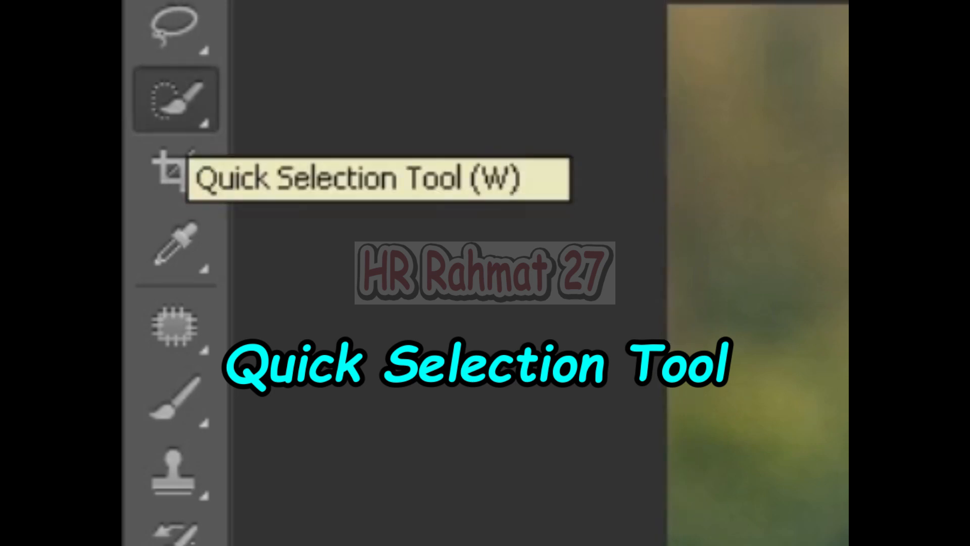
Select the deer's entire left-hand antler, including all its tines down to the head, with the Quick Selection Tool.
right_click(176, 99)
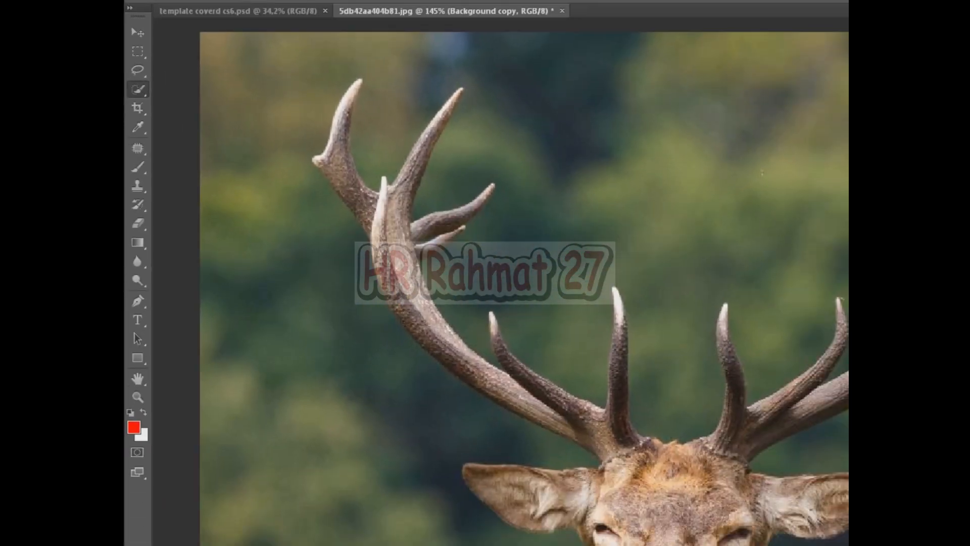
mouse_move(341, 151)
left_mouse_down()
mouse_move(348, 113)
mouse_move(346, 177)
mouse_move(378, 222)
left_mouse_up()
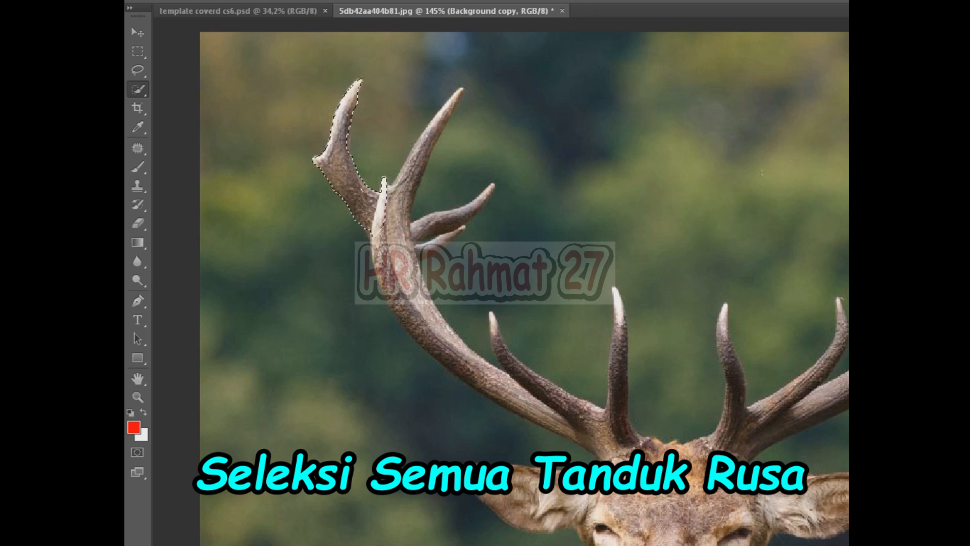
left_click_drag(426, 147, 457, 91)
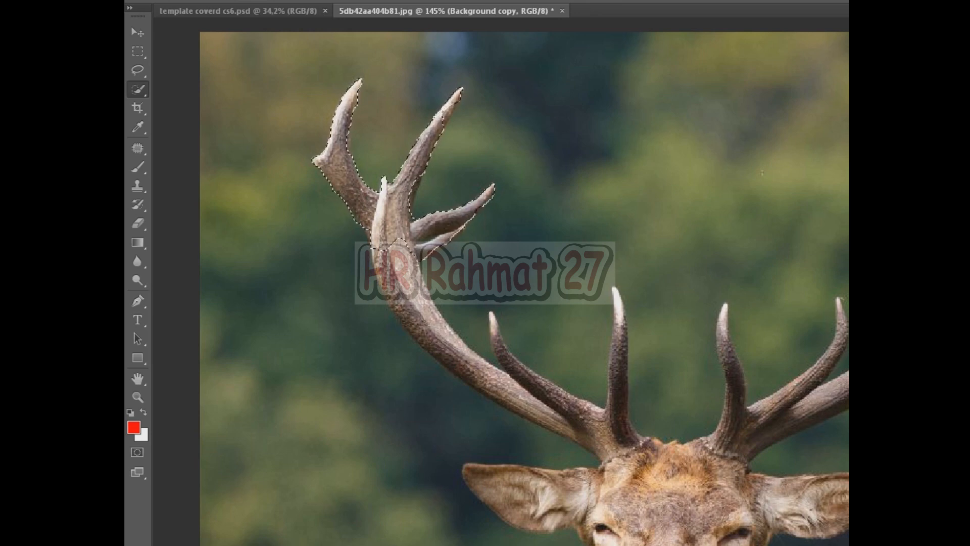
left_click(408, 288)
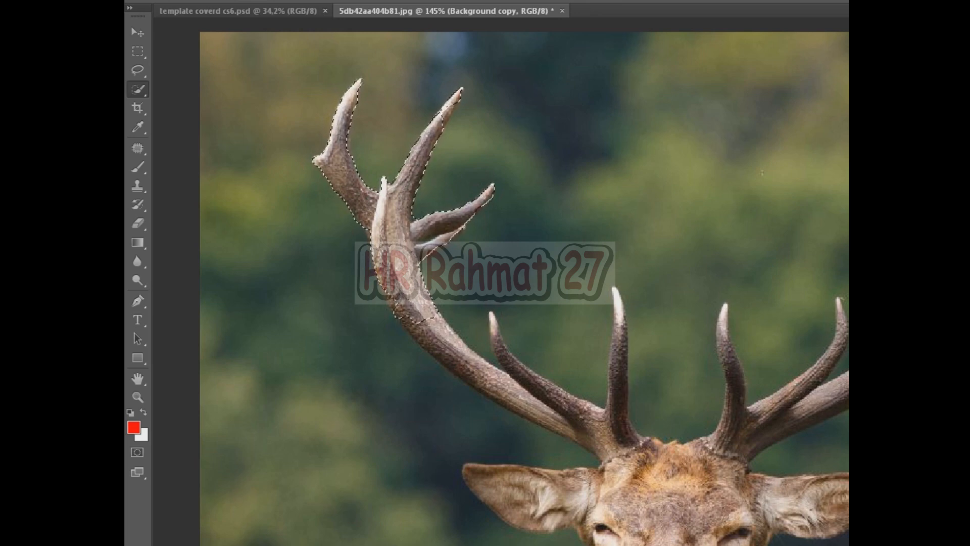
scroll(478, 445, "up", 5)
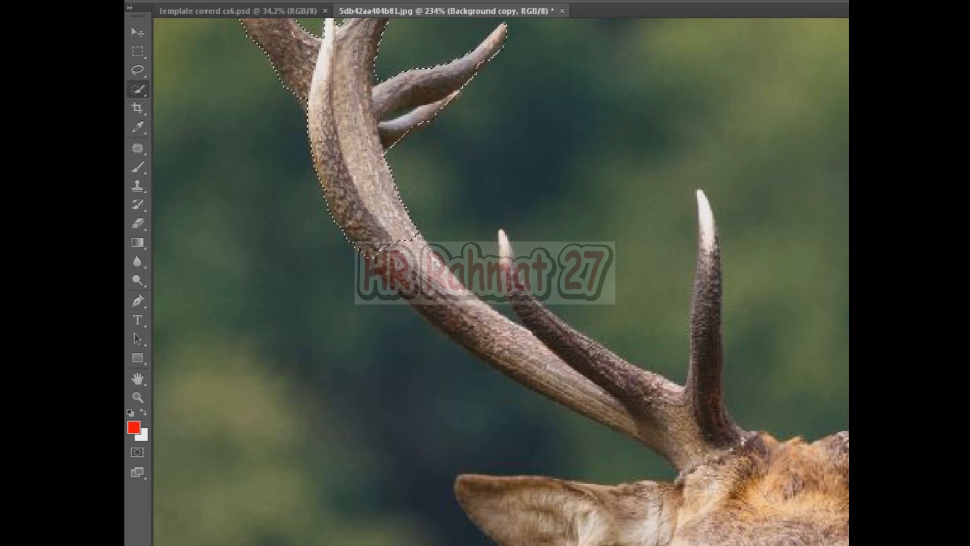
mouse_move(425, 278)
left_mouse_down()
mouse_move(533, 354)
mouse_move(672, 397)
mouse_move(566, 338)
mouse_move(506, 257)
left_mouse_up()
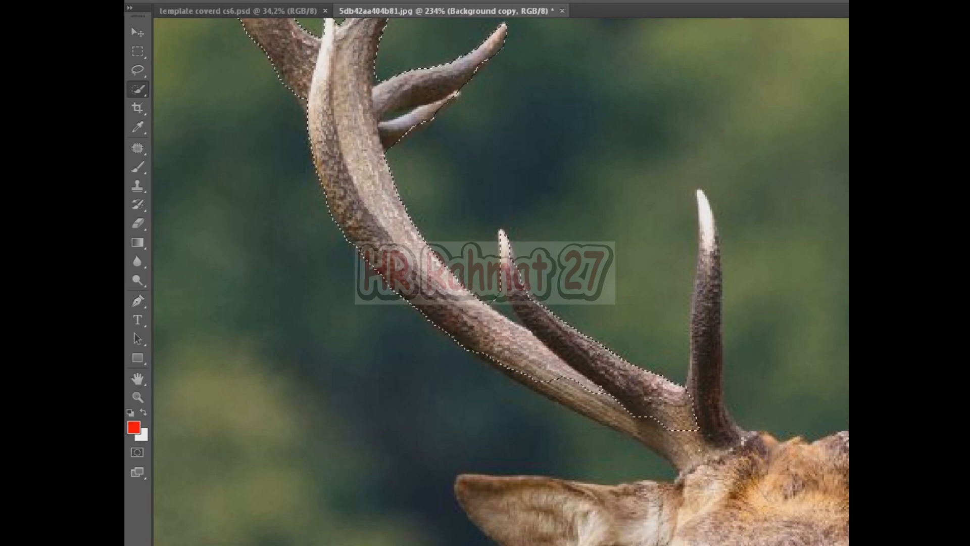
mouse_move(705, 207)
left_mouse_down()
mouse_move(700, 429)
mouse_move(683, 455)
left_mouse_up()
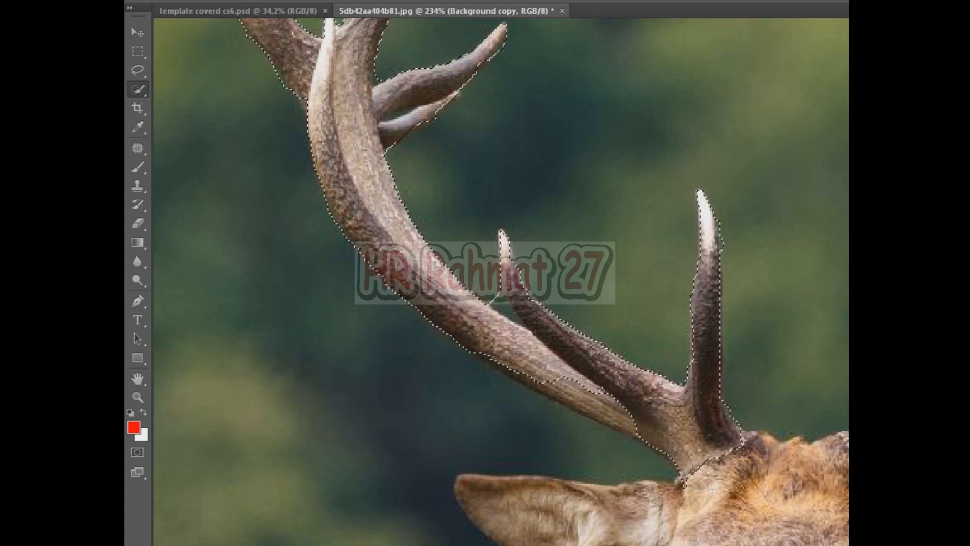
left_click(596, 401)
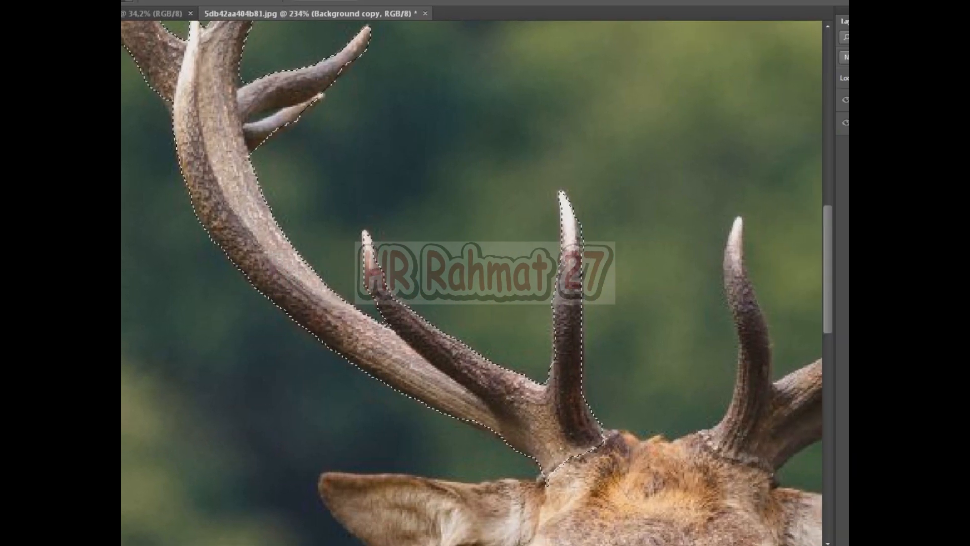
Add the base and the two lower tines of the deer's right-hand antler to the selection.
scroll(328, 249, "down", 5)
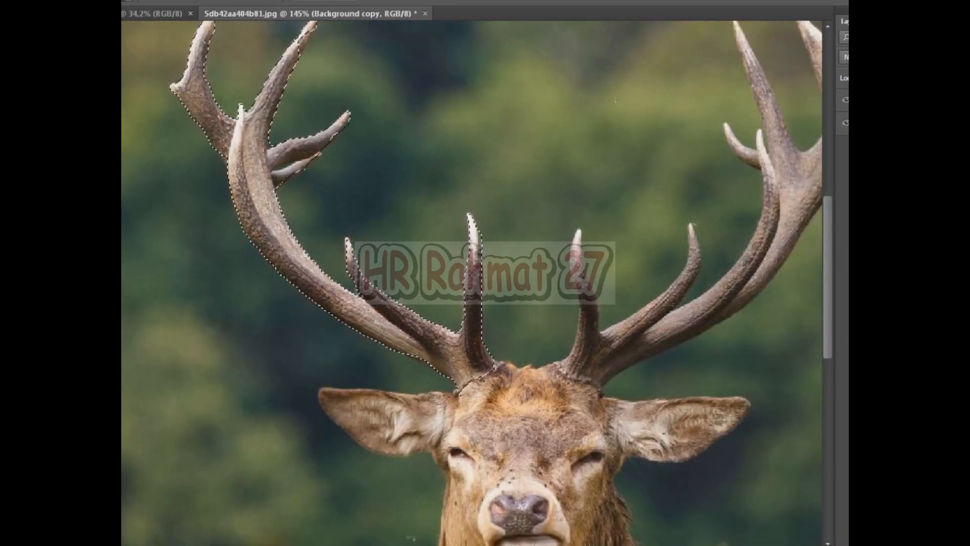
scroll(647, 354, "up", 4)
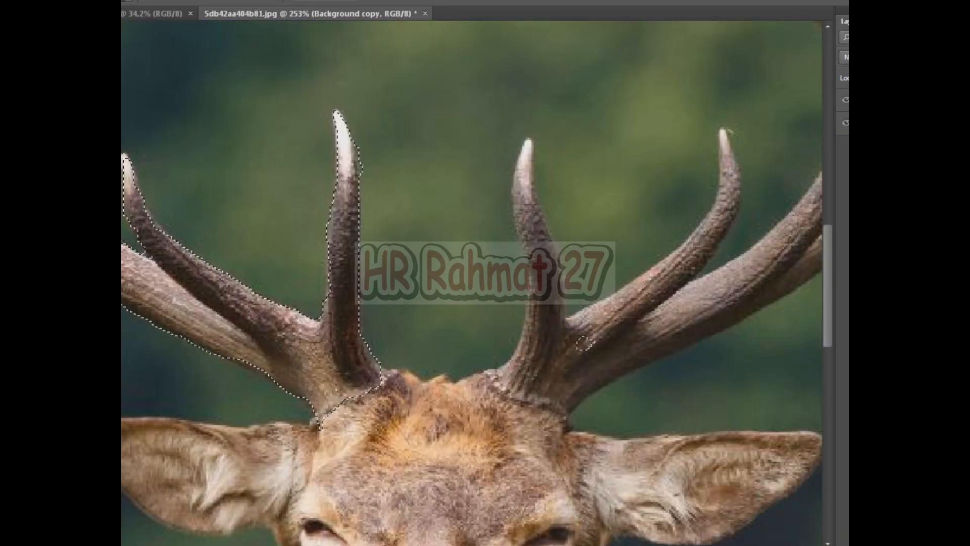
mouse_move(560, 343)
left_mouse_down()
mouse_move(542, 291)
mouse_move(543, 255)
left_mouse_up()
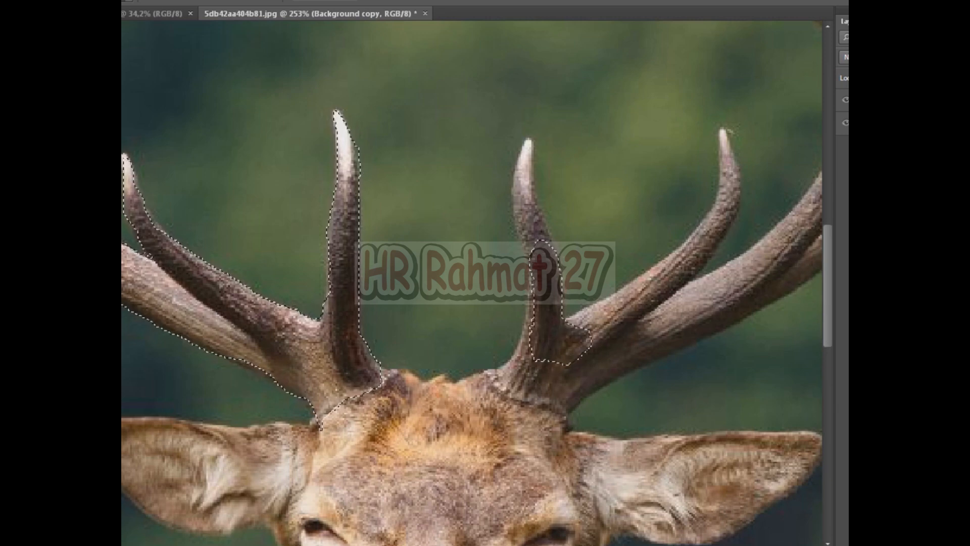
left_click_drag(526, 215, 523, 157)
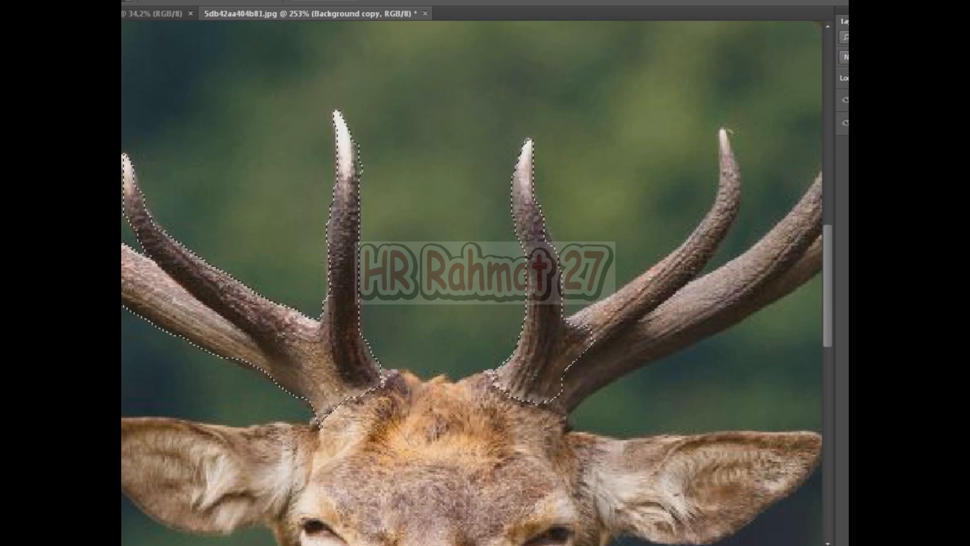
mouse_move(576, 404)
left_mouse_down()
mouse_move(657, 334)
mouse_move(728, 197)
mouse_move(723, 137)
left_mouse_up()
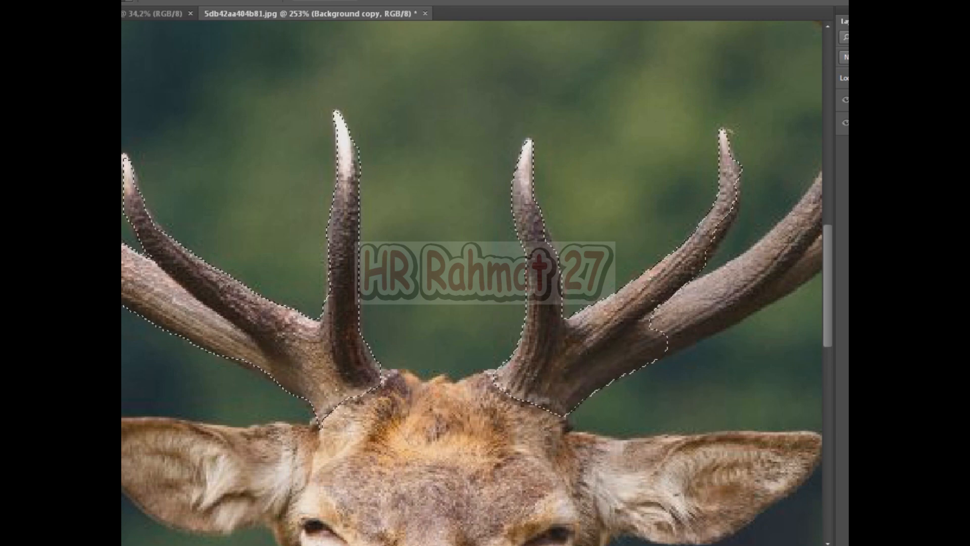
left_click_drag(727, 207, 702, 258)
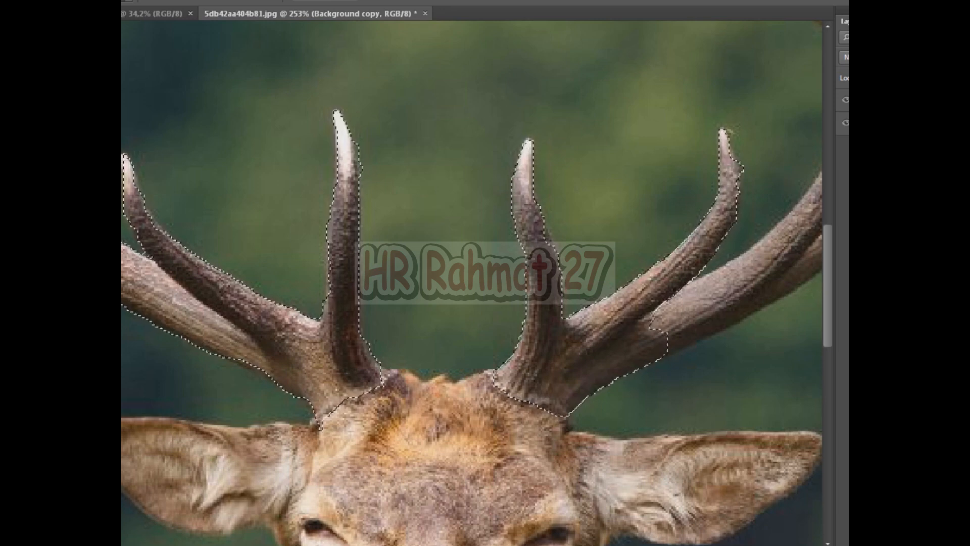
Exclude the background between the outer lower tine and the right-hand antler's main beam, and extend the selection along the beam to its tip.
left_click(748, 228)
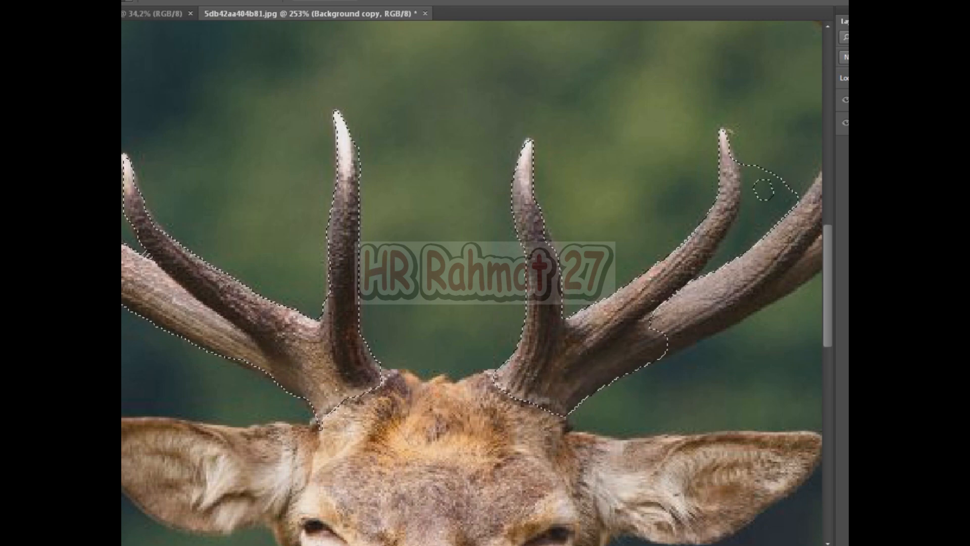
mouse_move(769, 176)
left_mouse_down()
mouse_move(743, 238)
mouse_move(637, 330)
mouse_move(409, 337)
left_mouse_up()
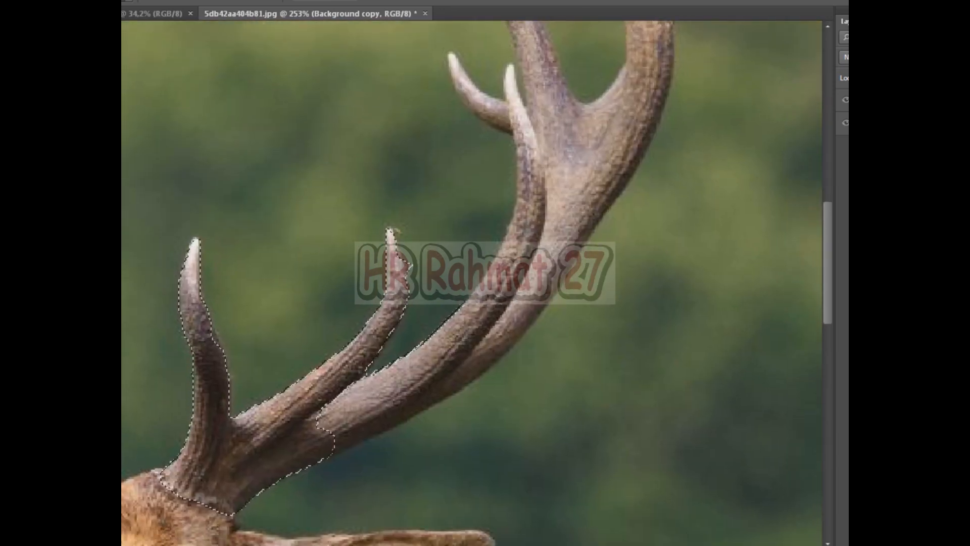
left_click(410, 266, "alt")
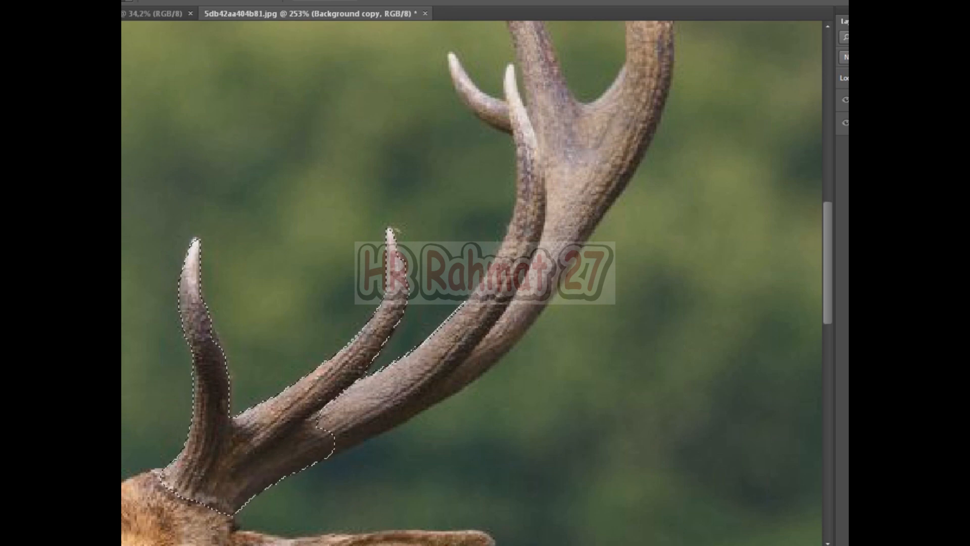
left_click_drag(362, 409, 403, 389)
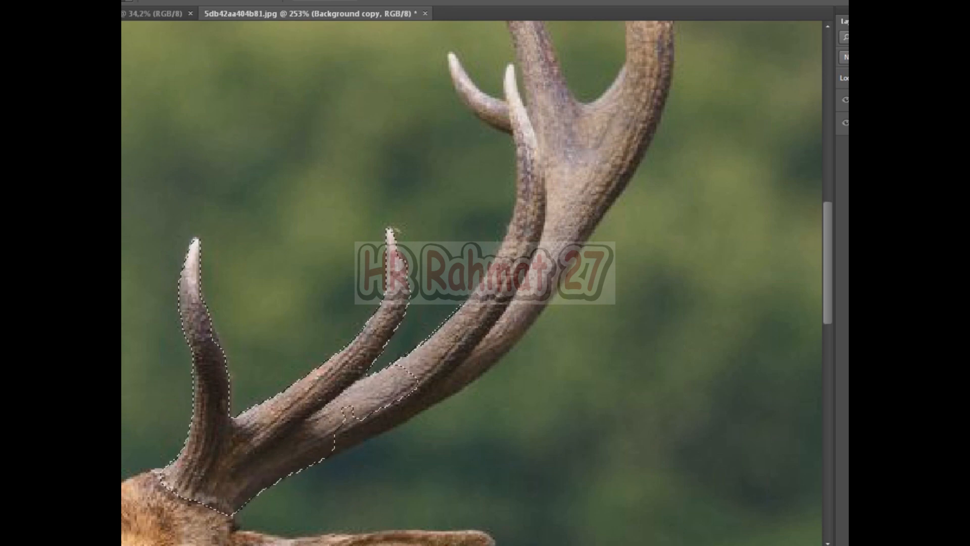
mouse_move(339, 435)
left_mouse_down()
mouse_move(374, 429)
mouse_move(488, 314)
mouse_move(561, 223)
mouse_move(566, 177)
mouse_move(619, 101)
left_mouse_up()
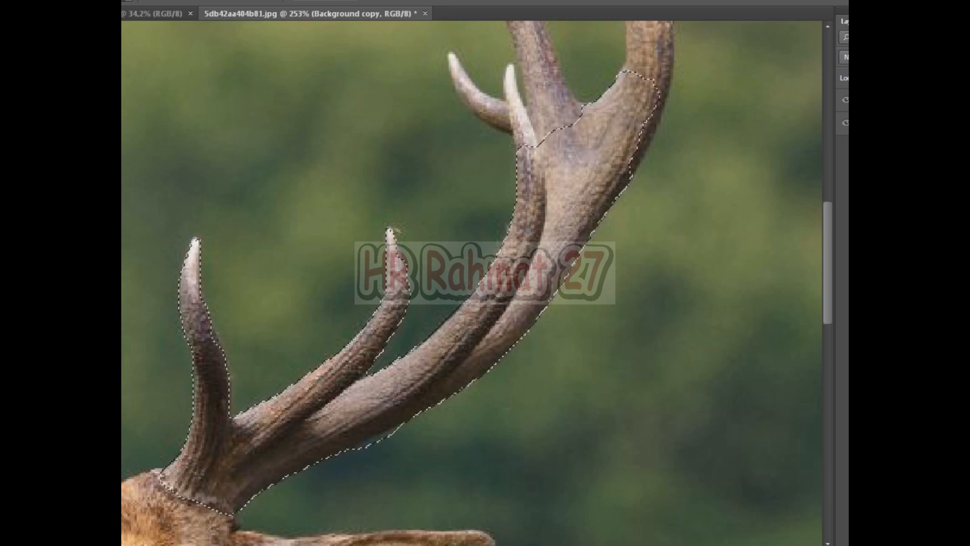
mouse_move(619, 101)
left_mouse_down()
mouse_move(484, 355)
mouse_move(450, 131)
left_mouse_up()
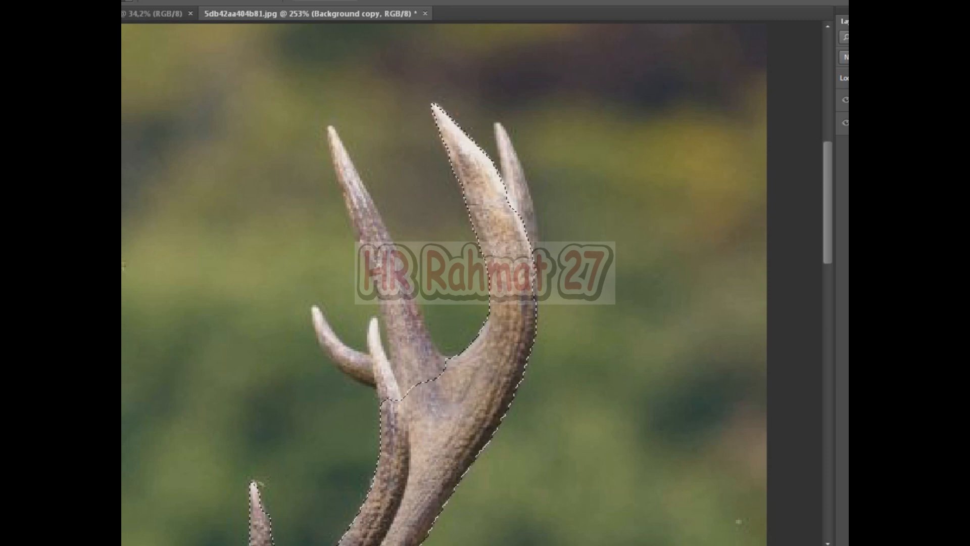
Add the remaining upper tines of the right-hand antler to the selection, including the thin outer tine and the small side tine.
left_click(512, 166)
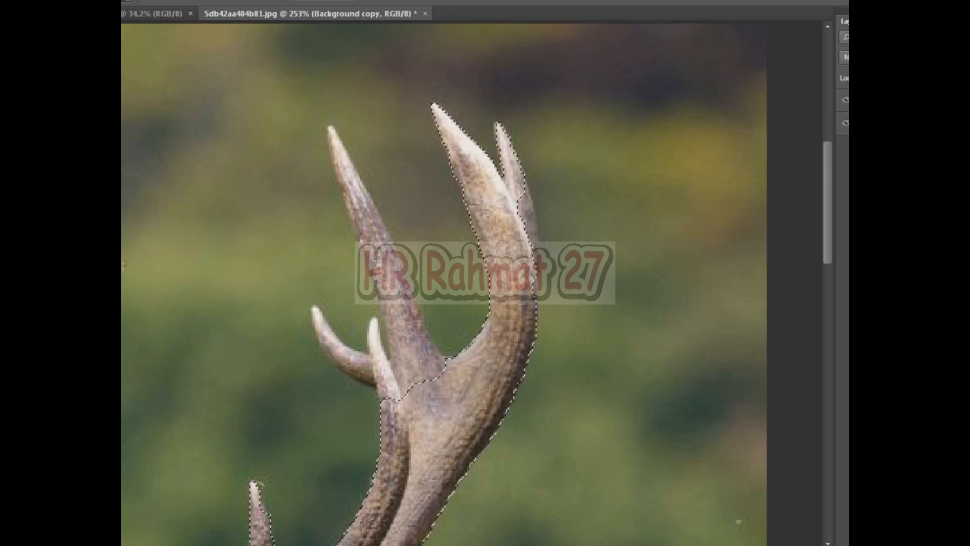
left_click(529, 227)
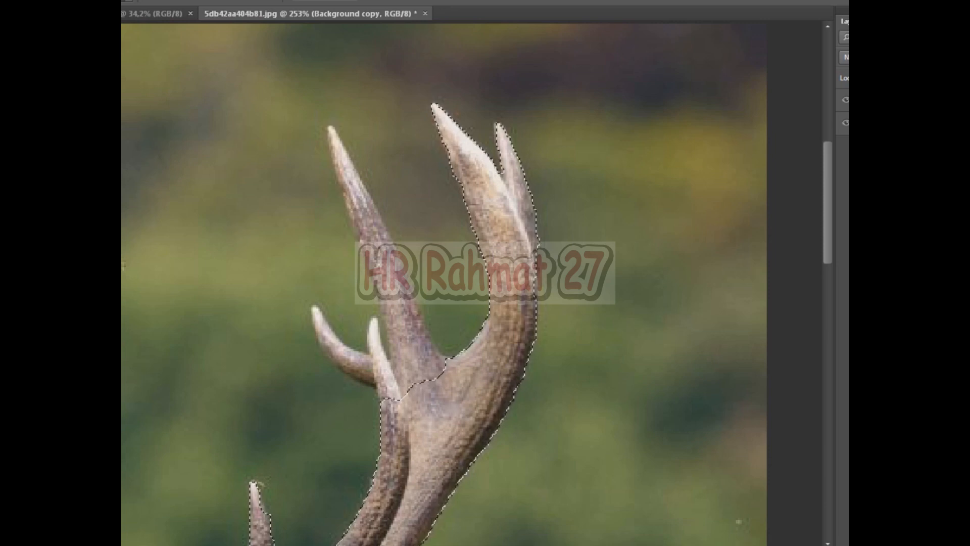
left_click_drag(338, 142, 378, 250)
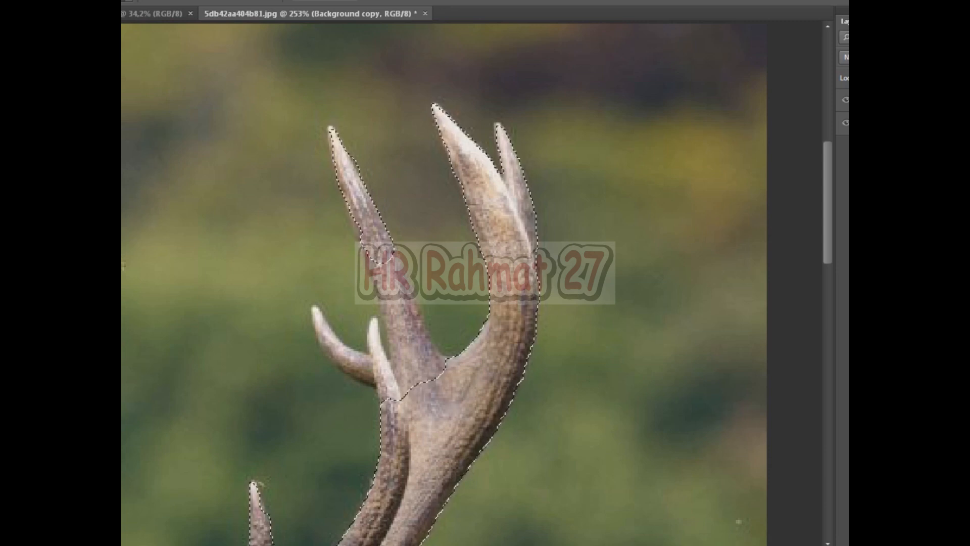
left_click_drag(380, 260, 407, 349)
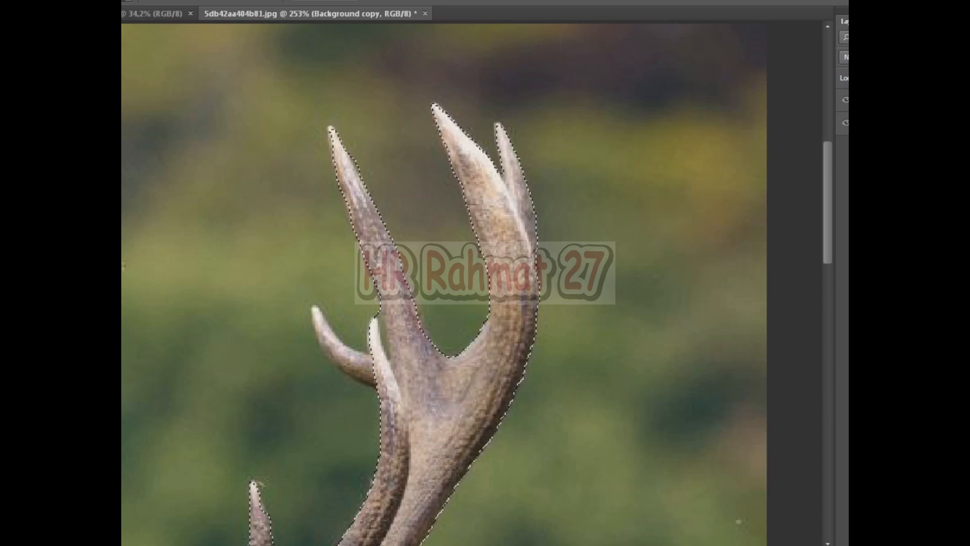
left_click_drag(367, 365, 321, 321)
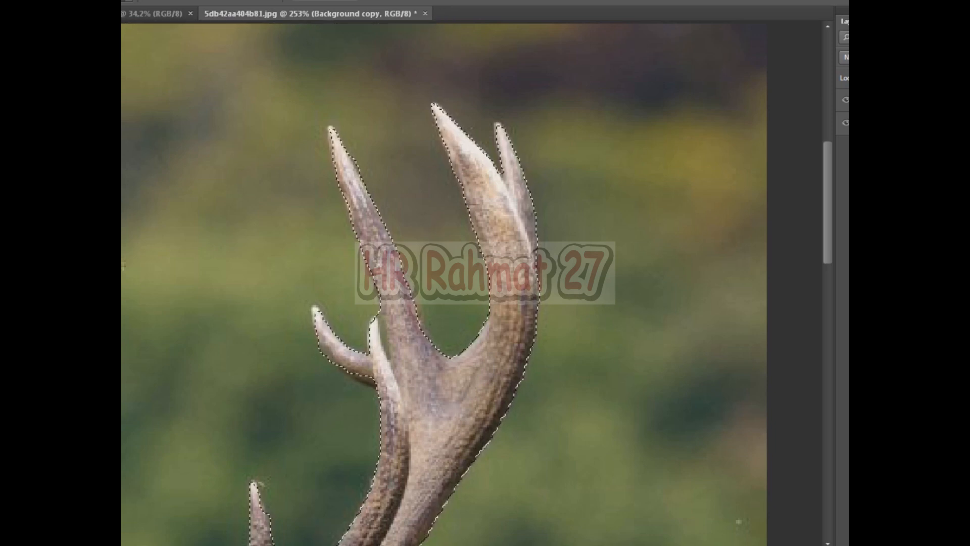
Copy the selected antlers onto a new layer with Layer Via Copy.
key("ctrl+0")
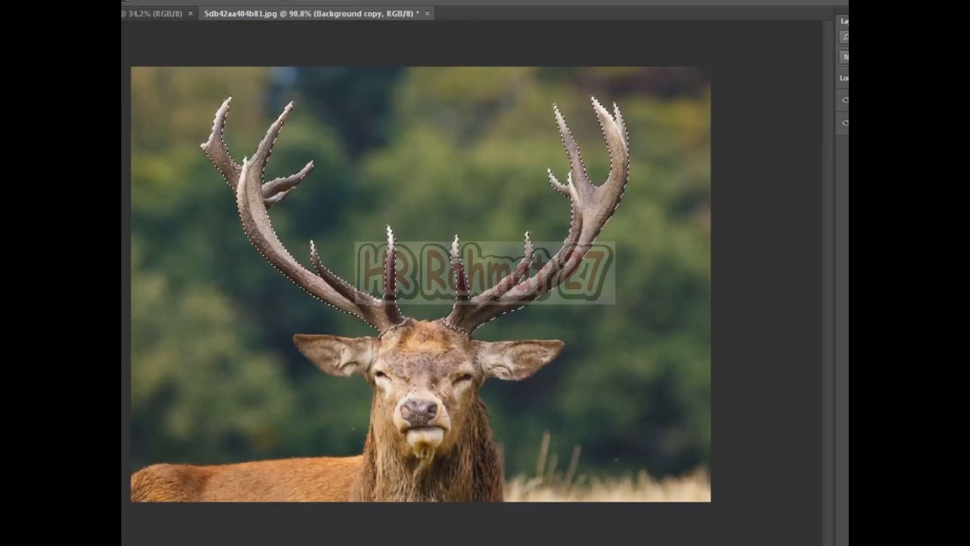
scroll(570, 186, "up", 12)
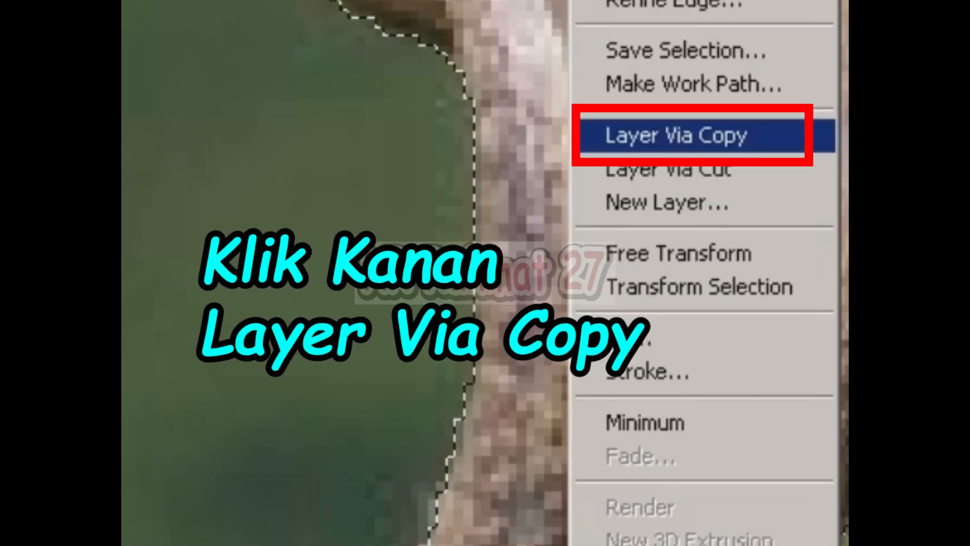
left_click(677, 135)
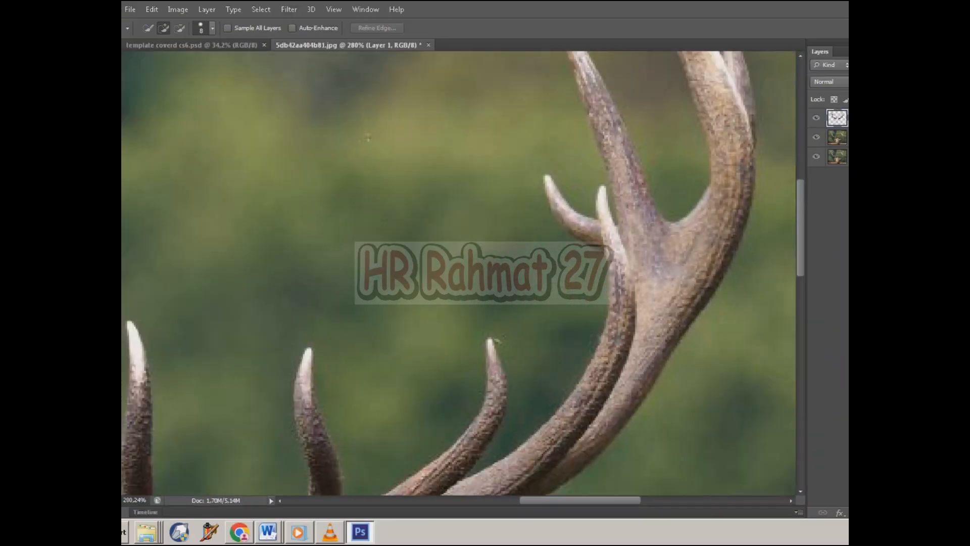
Desaturate the Background copy layer with a Hue/Saturation adjustment, setting Saturation to -100.
key("ctrl+0")
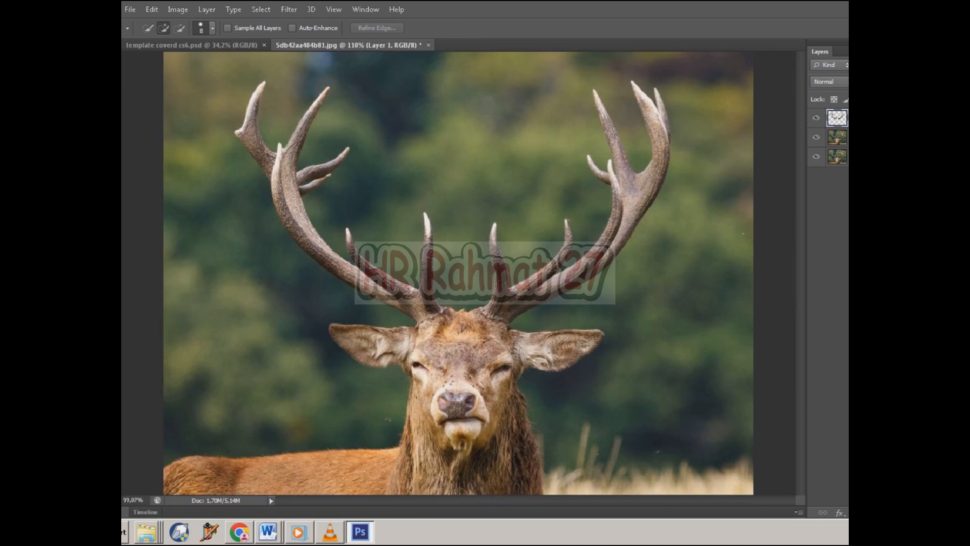
scroll(458, 273, "down", 2)
key("v")
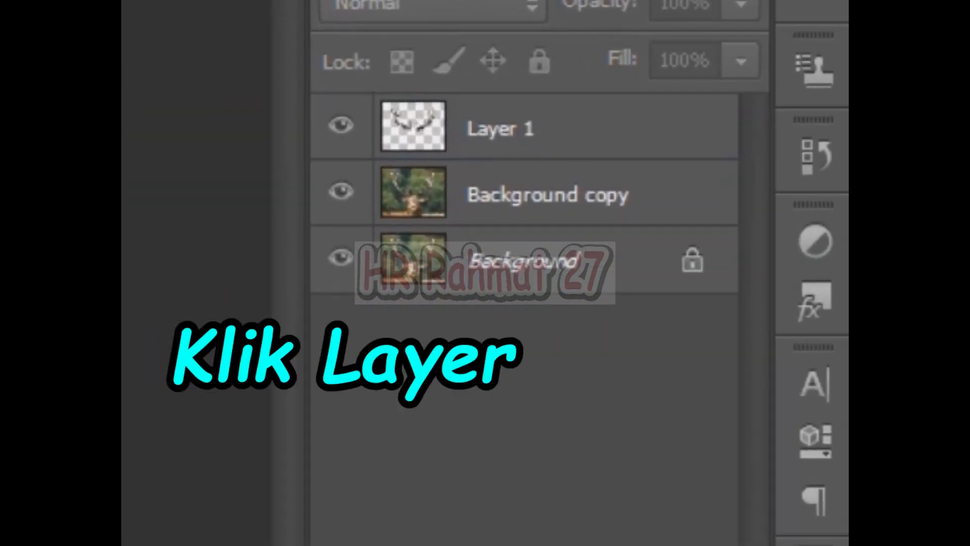
left_click(548, 195)
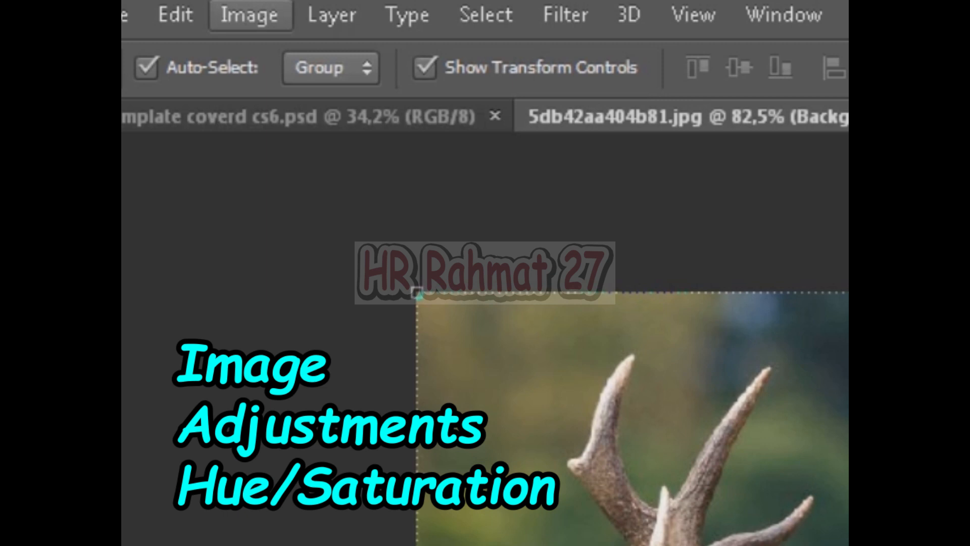
left_click(250, 15)
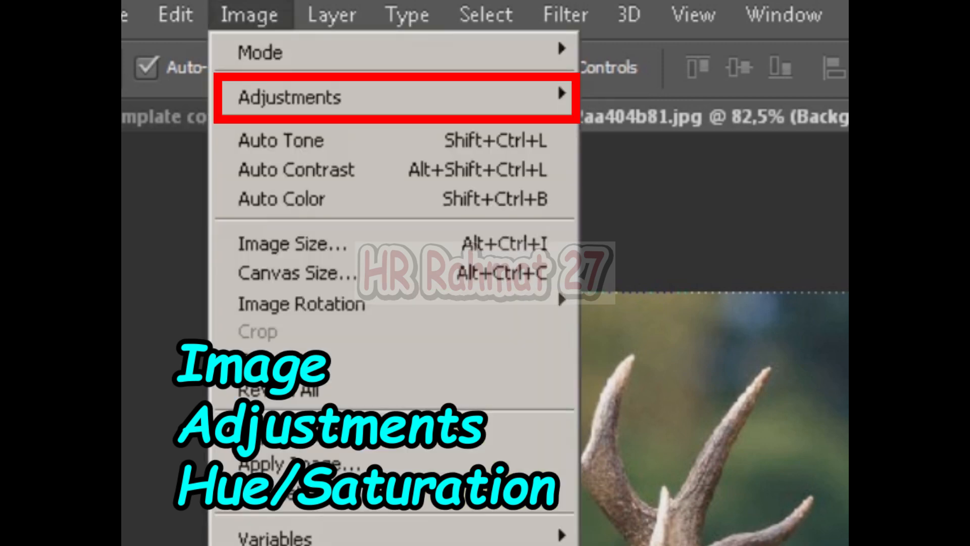
mouse_move(555, 98)
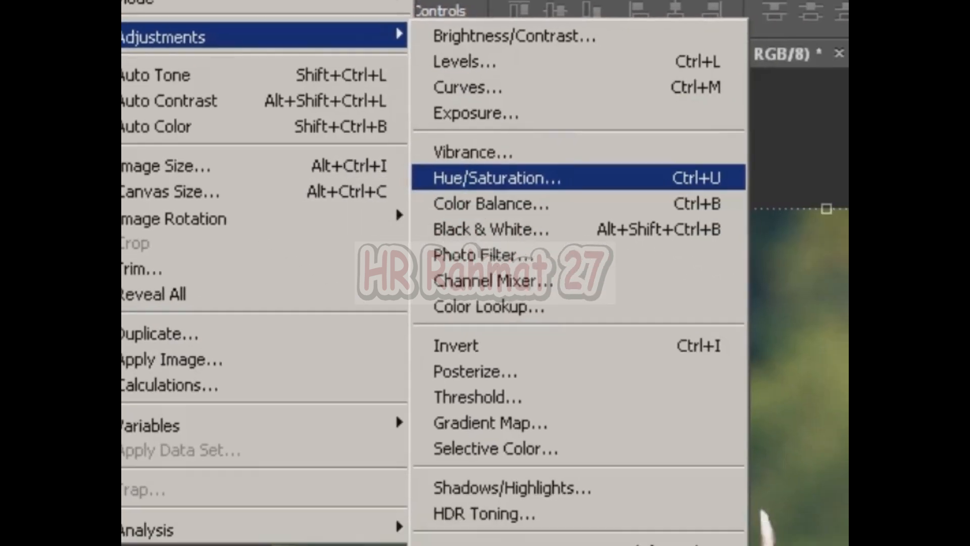
left_click(672, 257)
left_click_drag(489, 259, 378, 258)
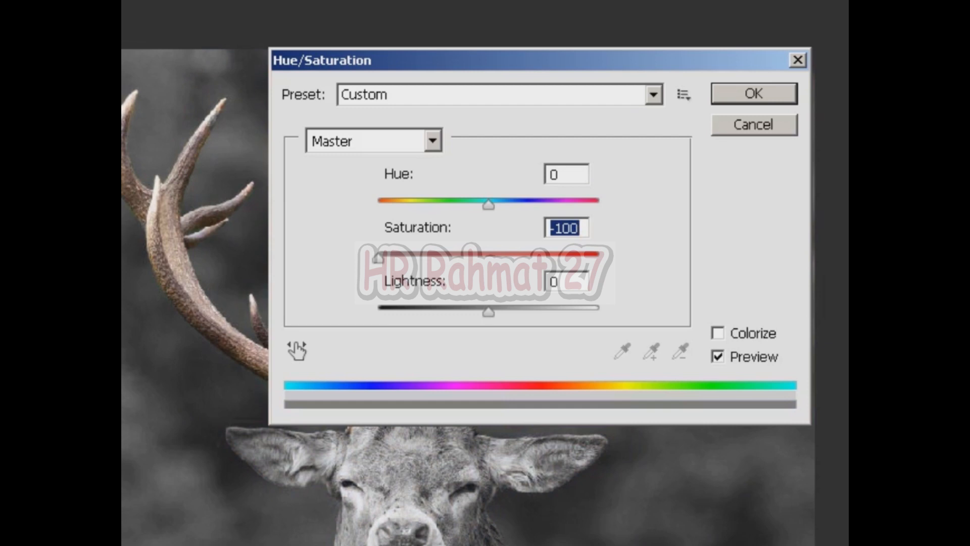
key("Return")
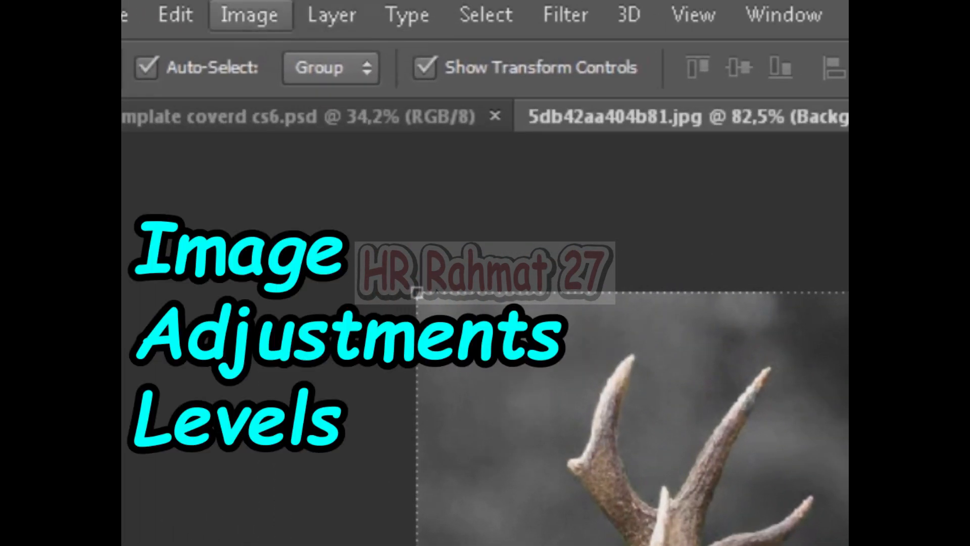
Darken the Background copy layer with a Levels adjustment, setting the midtone input level to 0.51.
left_click(249, 15)
mouse_move(289, 96)
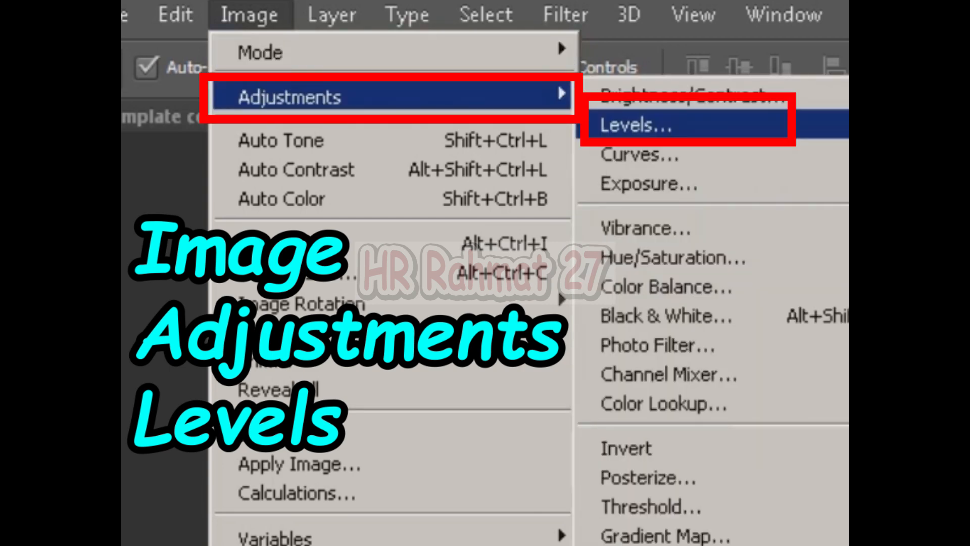
left_click(635, 124)
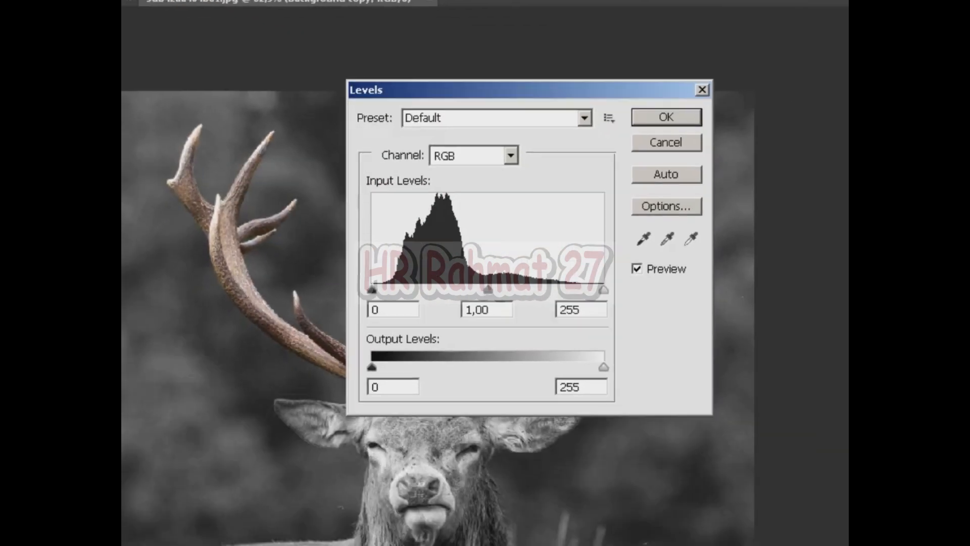
left_click_drag(489, 290, 535, 290)
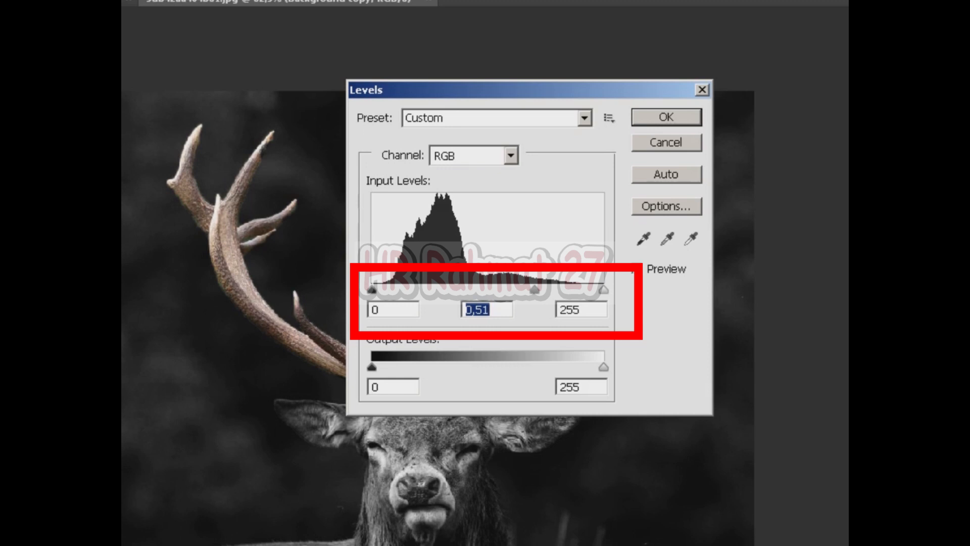
key("Return")
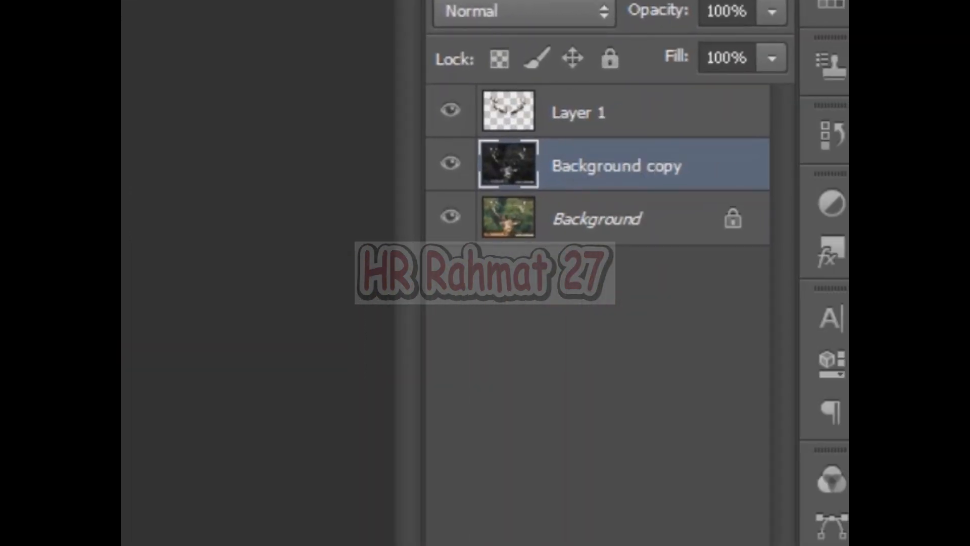
Add an Outer Glow to the antler layer in green #00ff1e with Spread 9% and Size 16 px.
left_click(579, 112)
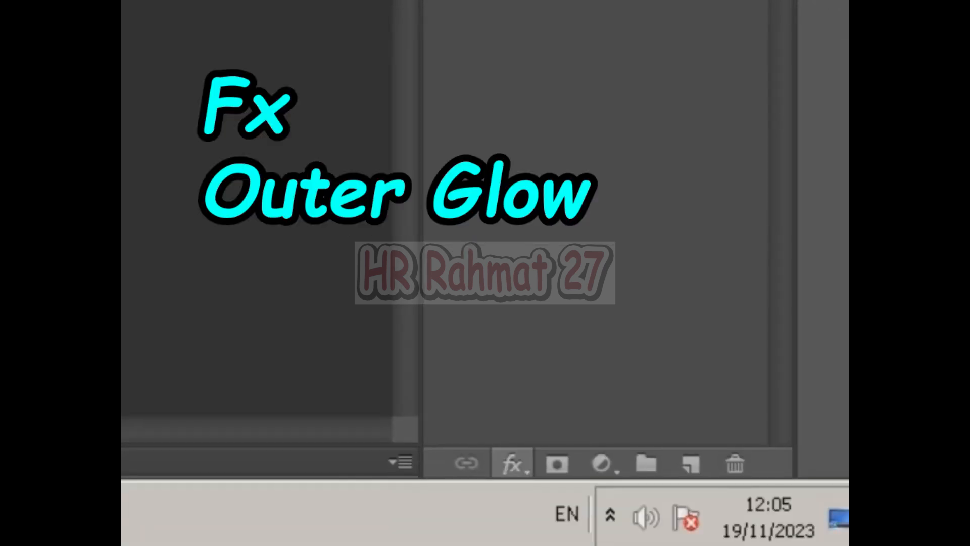
left_click(512, 464)
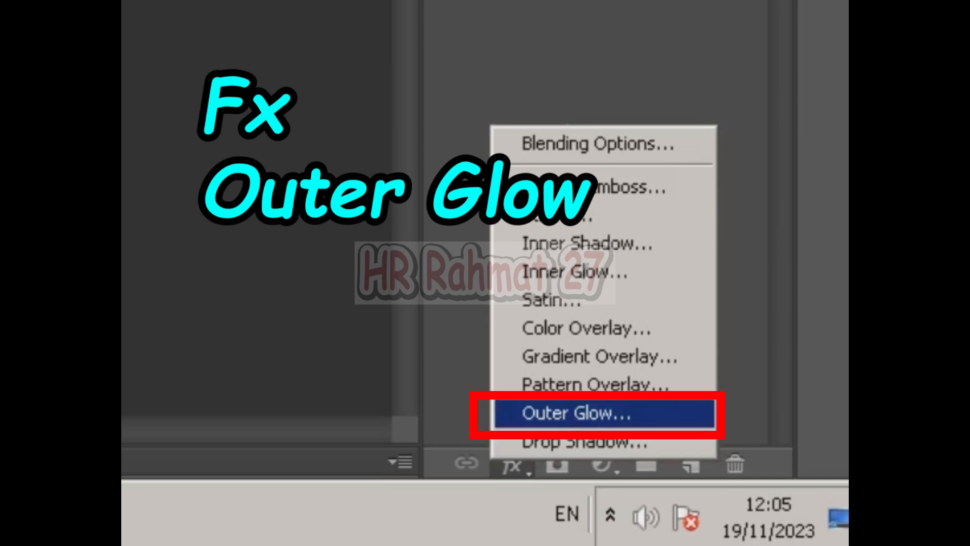
left_click(576, 412)
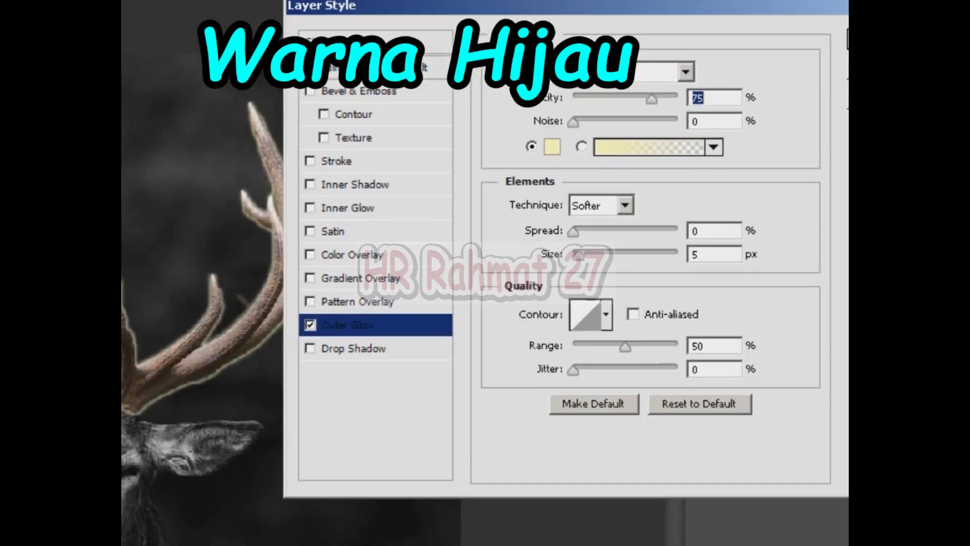
left_click(552, 147)
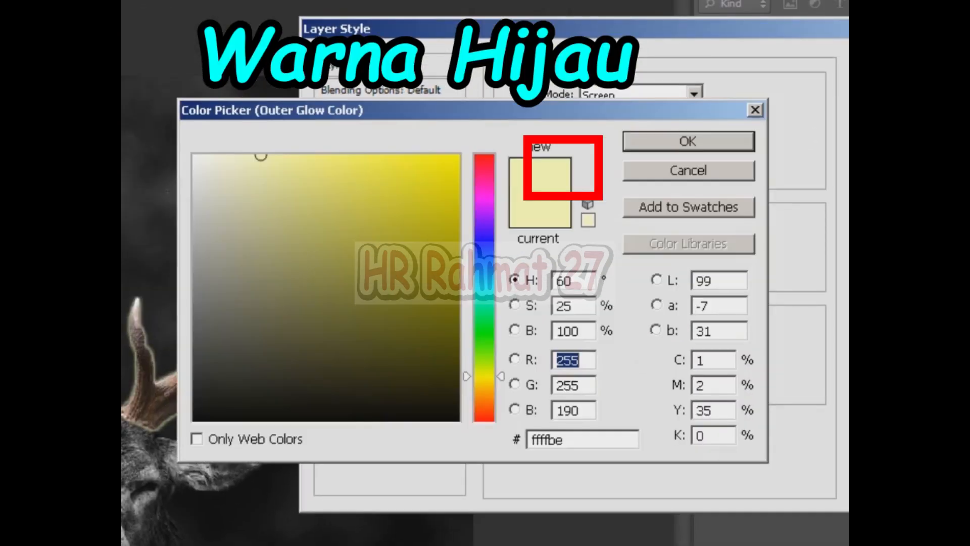
type("190")
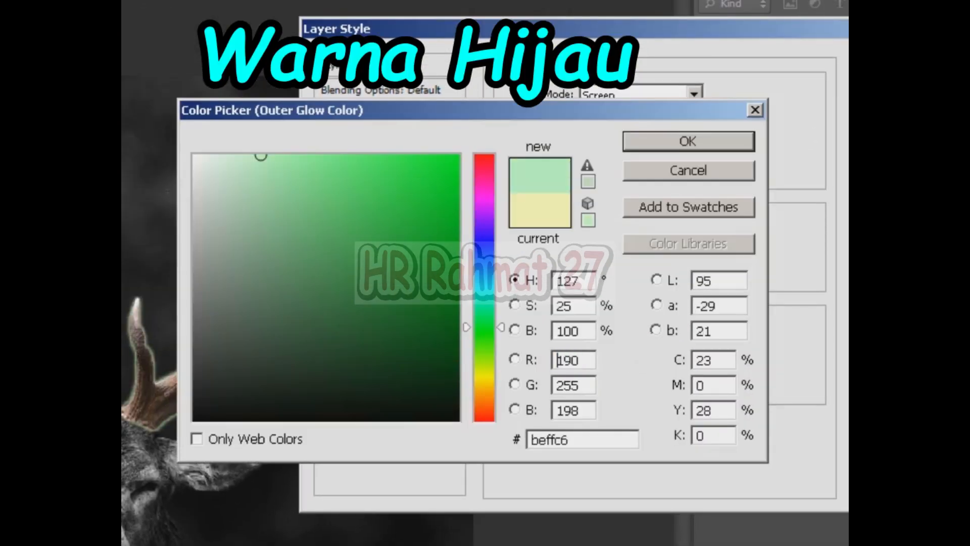
key("Delete")
key("Delete")
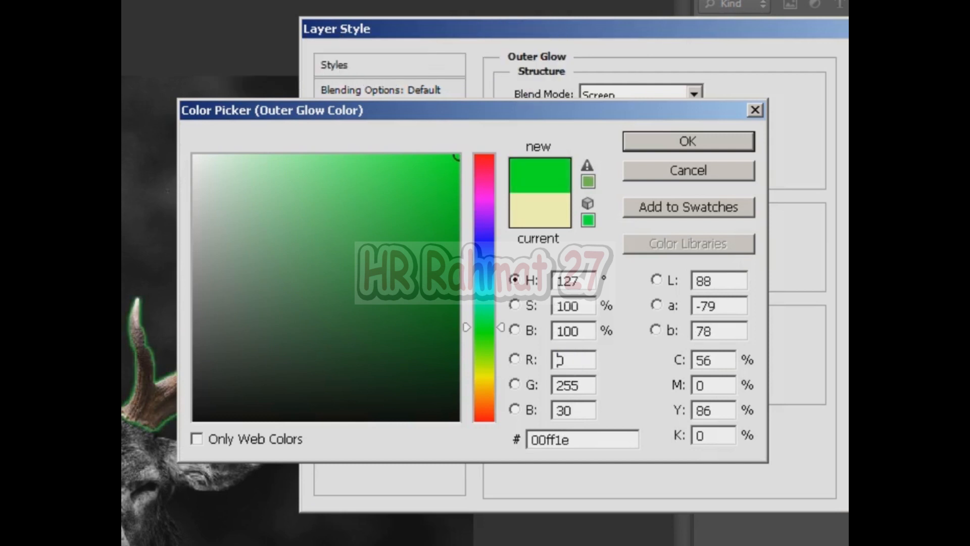
key("Return")
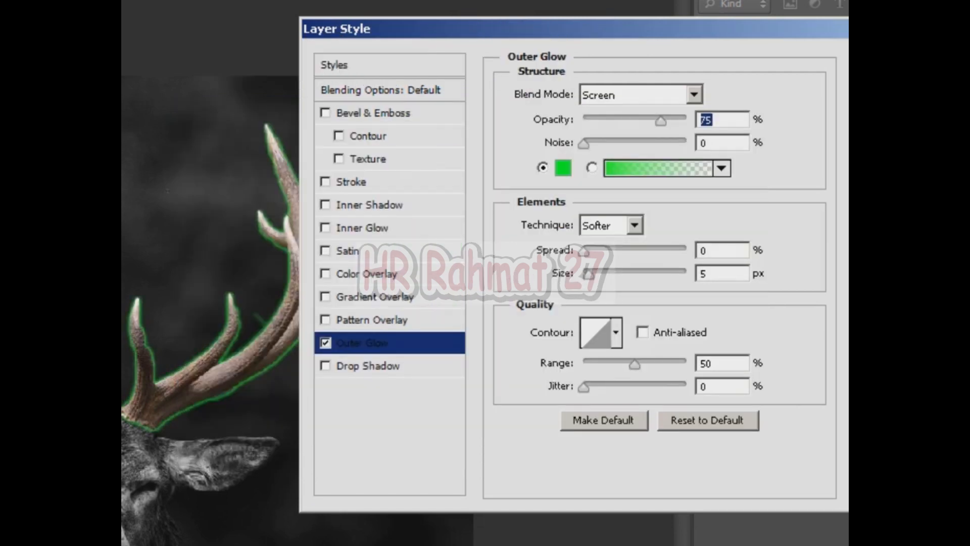
mouse_move(589, 274)
left_mouse_down()
mouse_move(593, 251)
mouse_move(596, 274)
left_mouse_up()
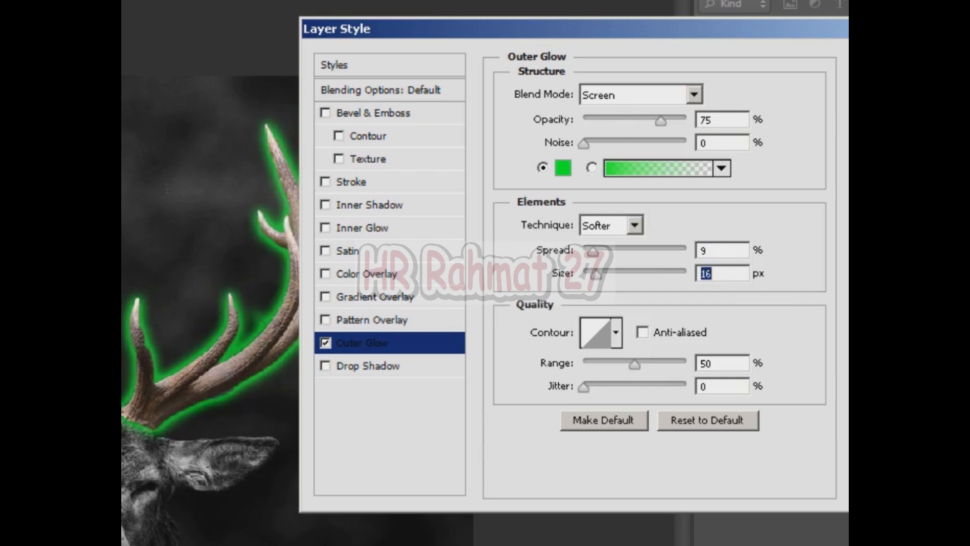
key("Return")
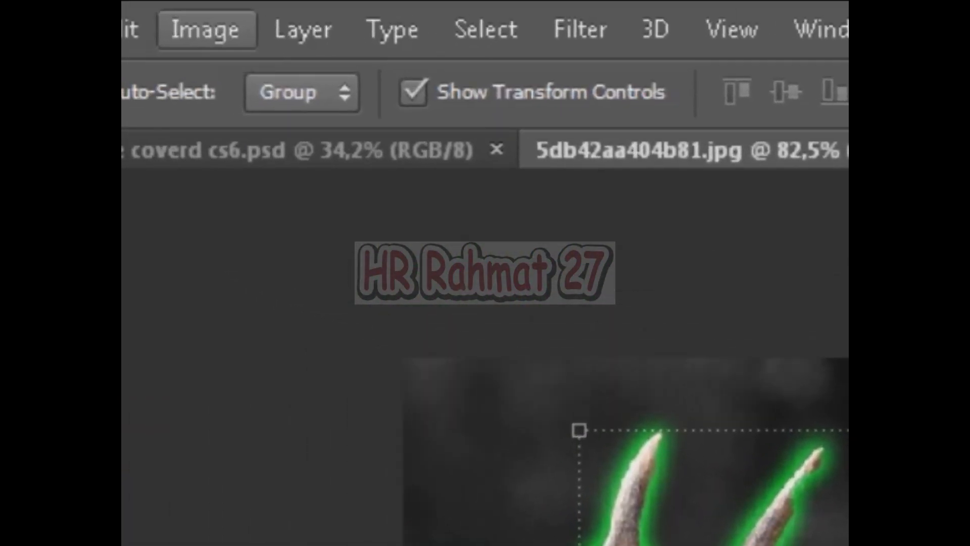
Brighten the antler layer with a Curves adjustment, moving an RGB curve point to Input 57, Output 188.
left_click(206, 30)
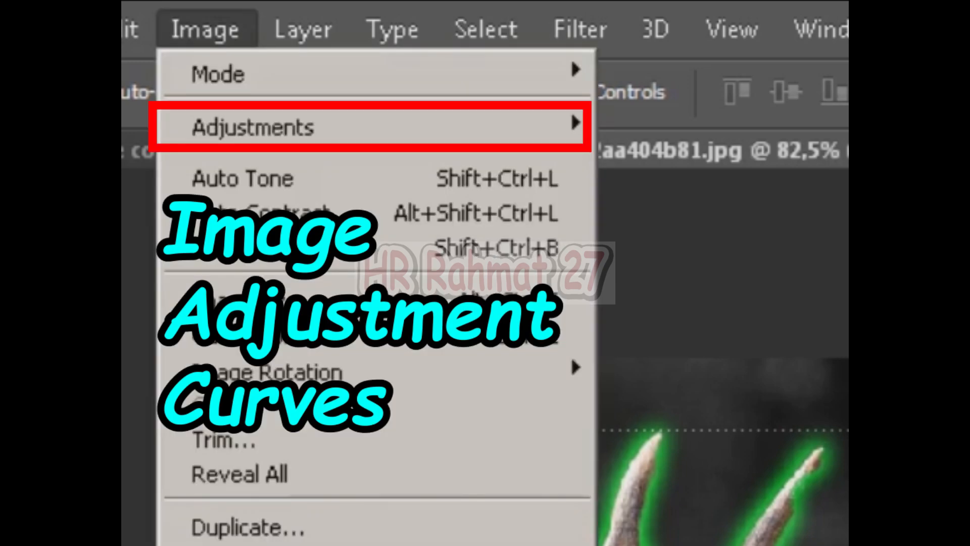
mouse_move(253, 127)
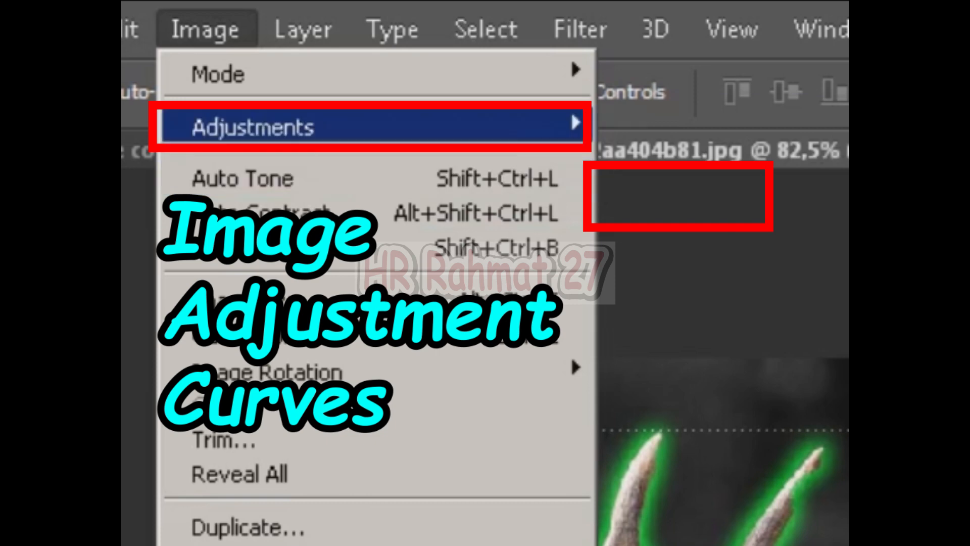
mouse_move(556, 127)
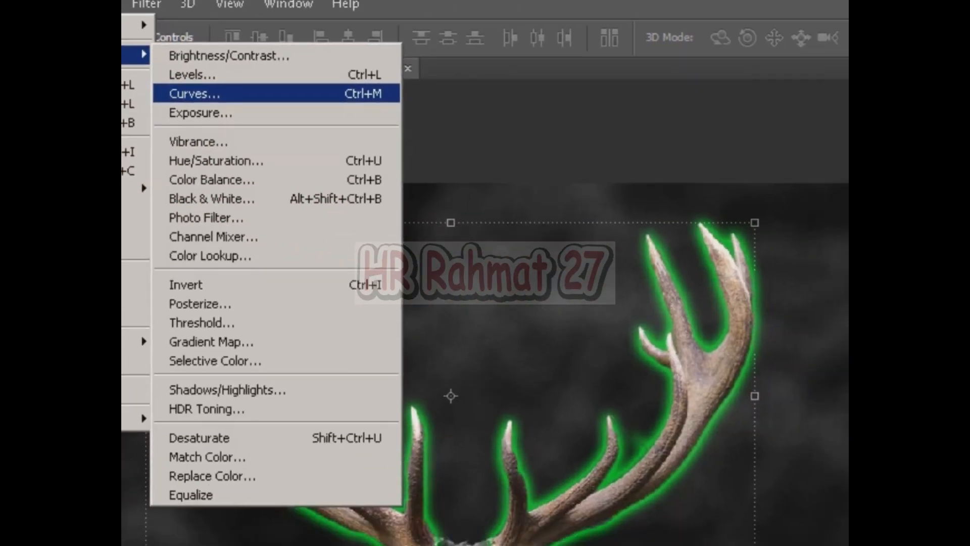
left_click(667, 195)
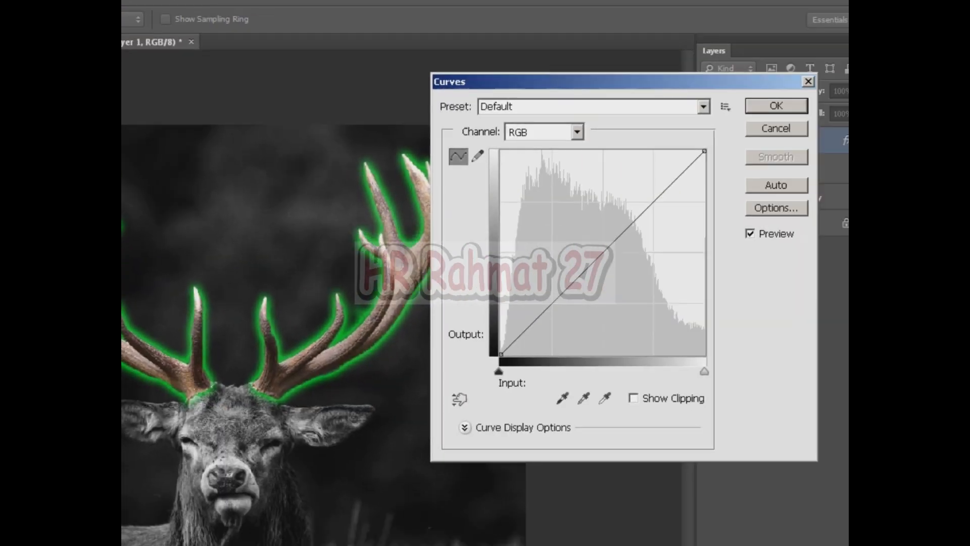
left_click_drag(660, 204, 546, 204)
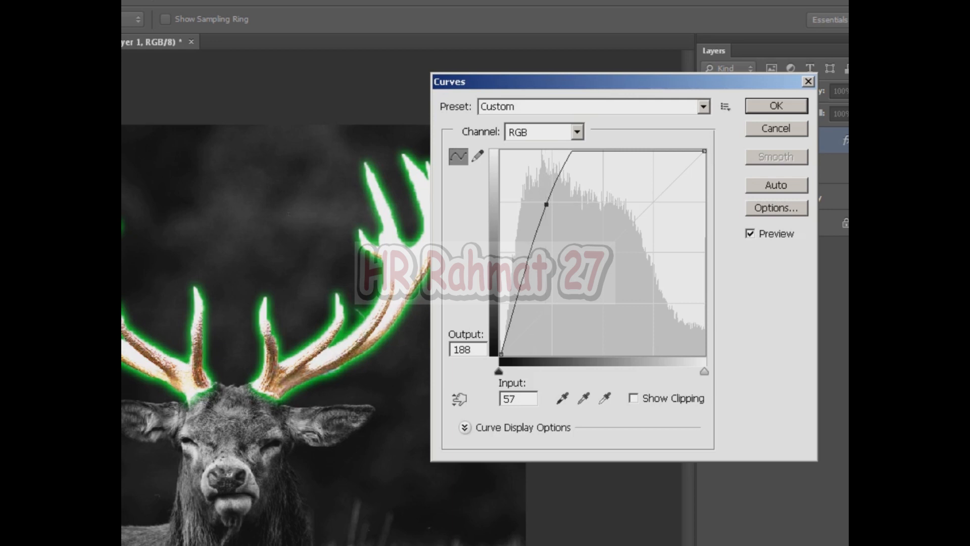
left_click(764, 107)
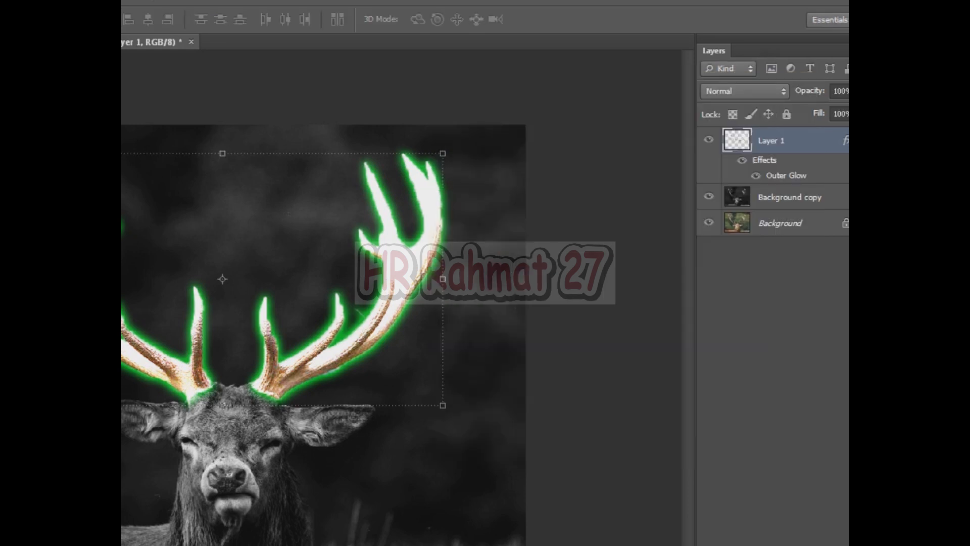
Compare the glowing-antler edit with the original photo by toggling the visibility of Layer 1 and Background copy.
scroll(450, 281, "down", 7)
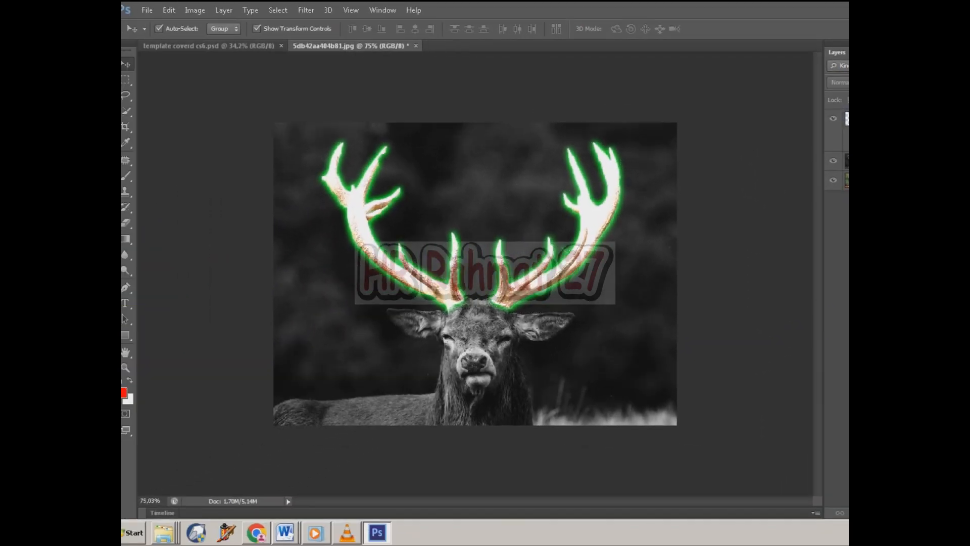
scroll(475, 274, "up", 10)
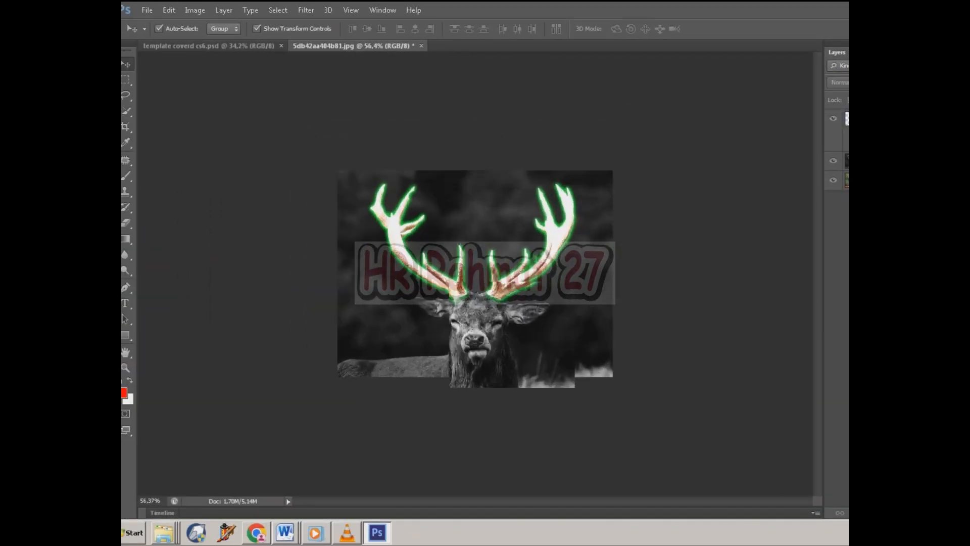
scroll(476, 273, "up", 1)
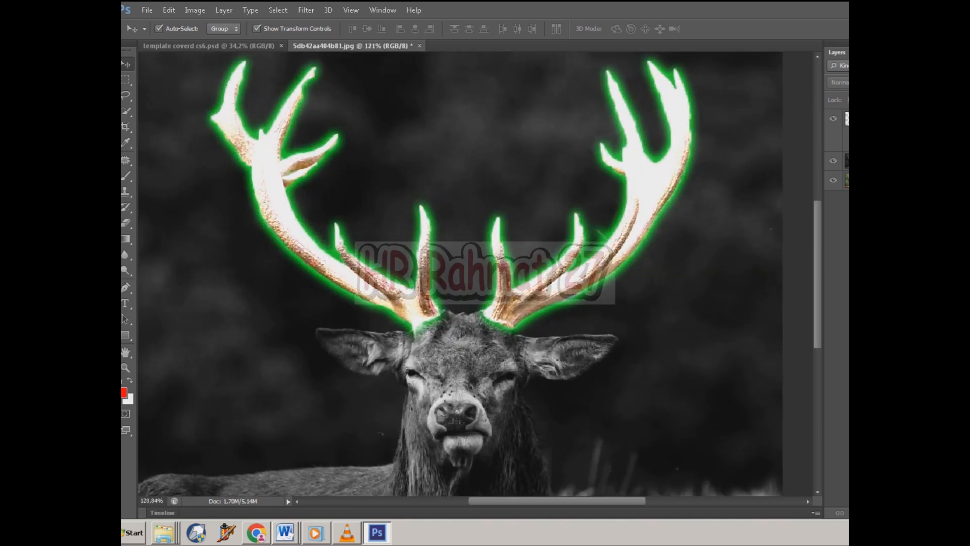
left_click(833, 118)
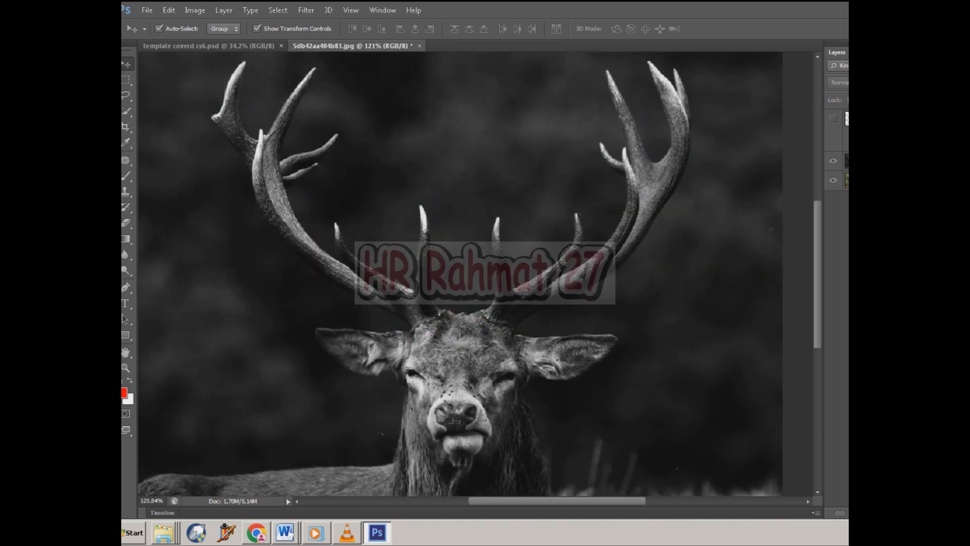
left_click(833, 118)
left_click(833, 161)
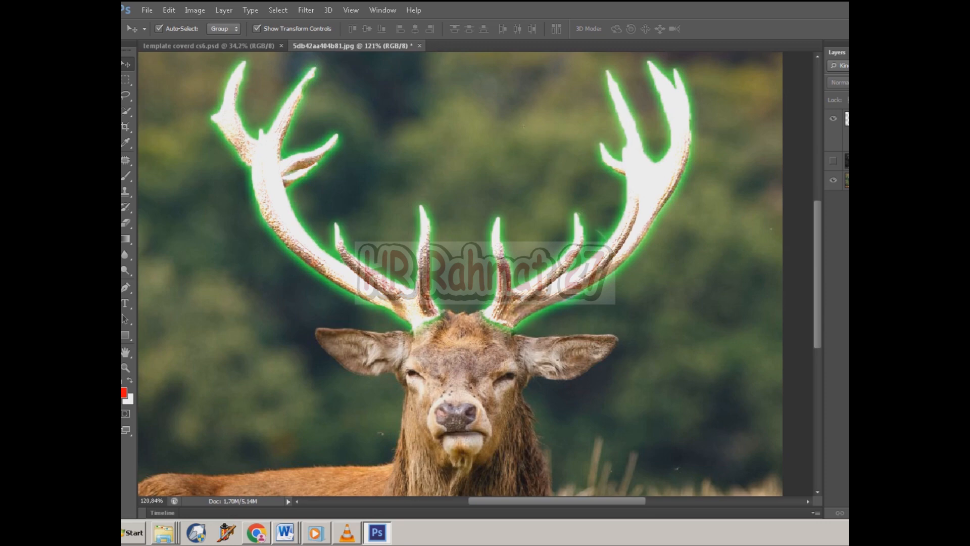
left_click(833, 161)
left_click(833, 118)
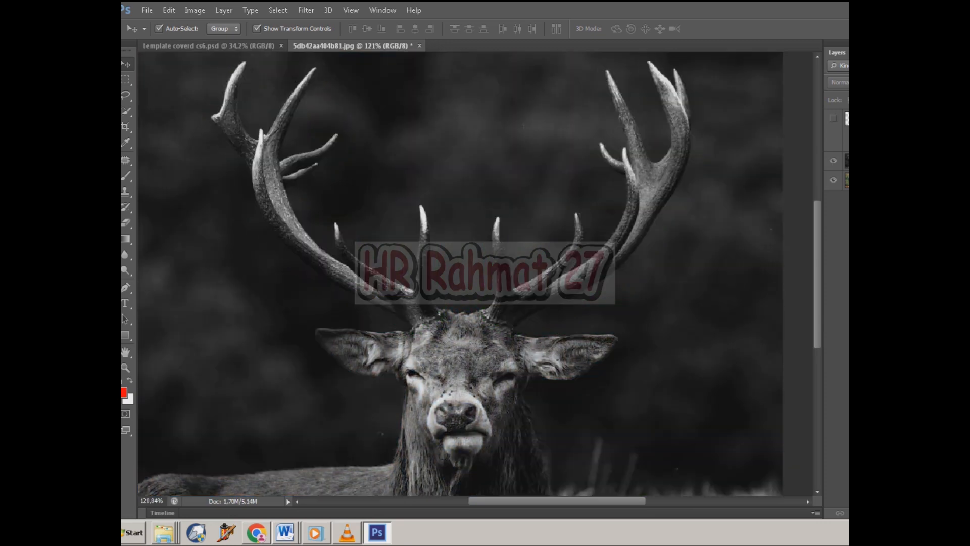
left_click(833, 119)
scroll(476, 273, "down", 4)
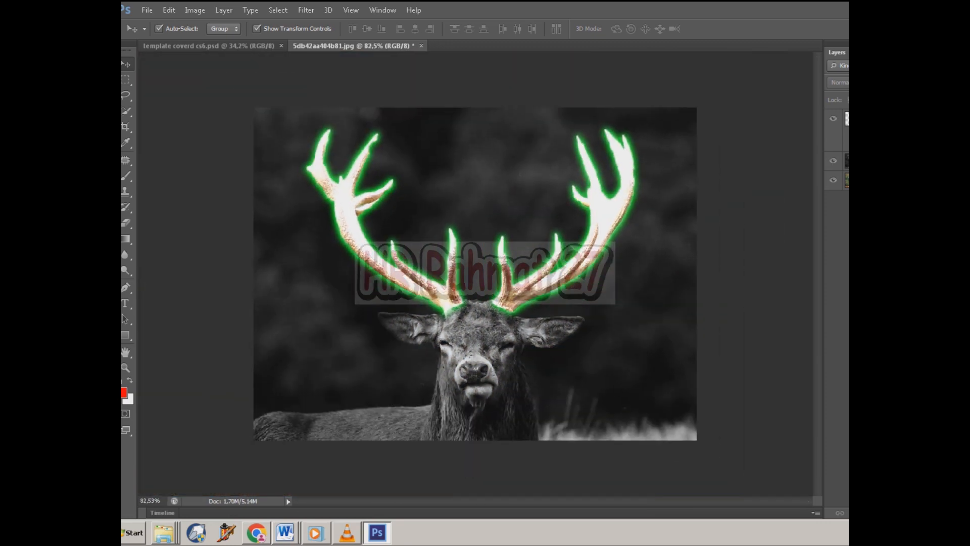
left_click(833, 118)
left_click(833, 118)
left_click(833, 161)
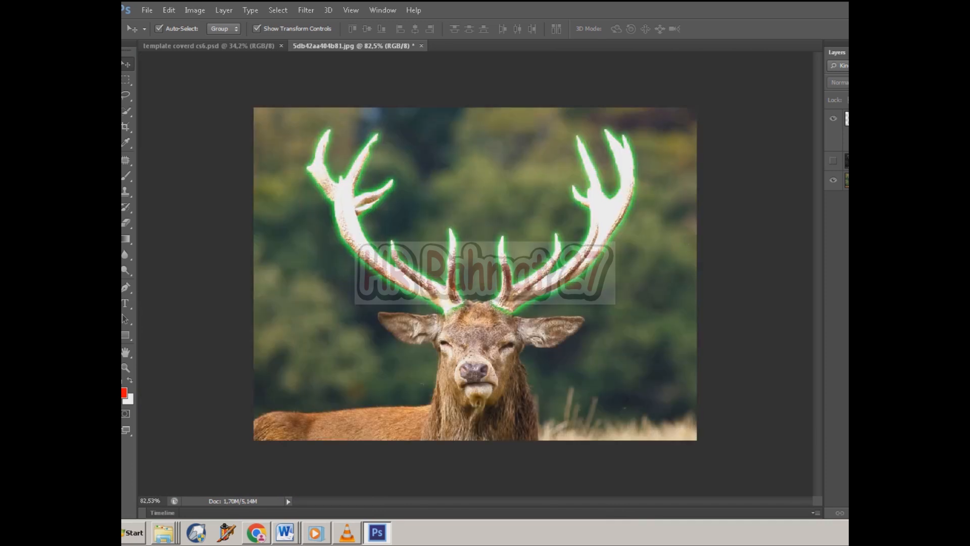
left_click(834, 118)
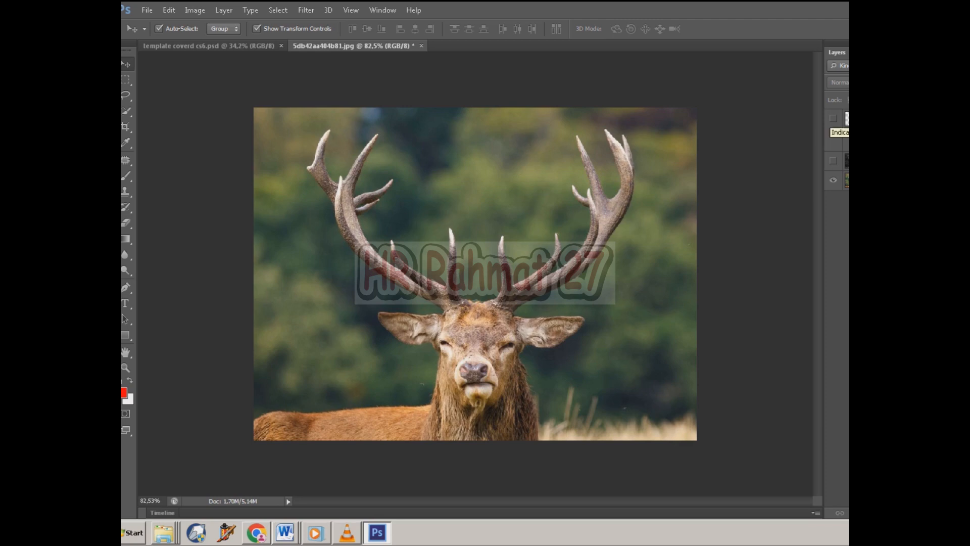
left_click(833, 118)
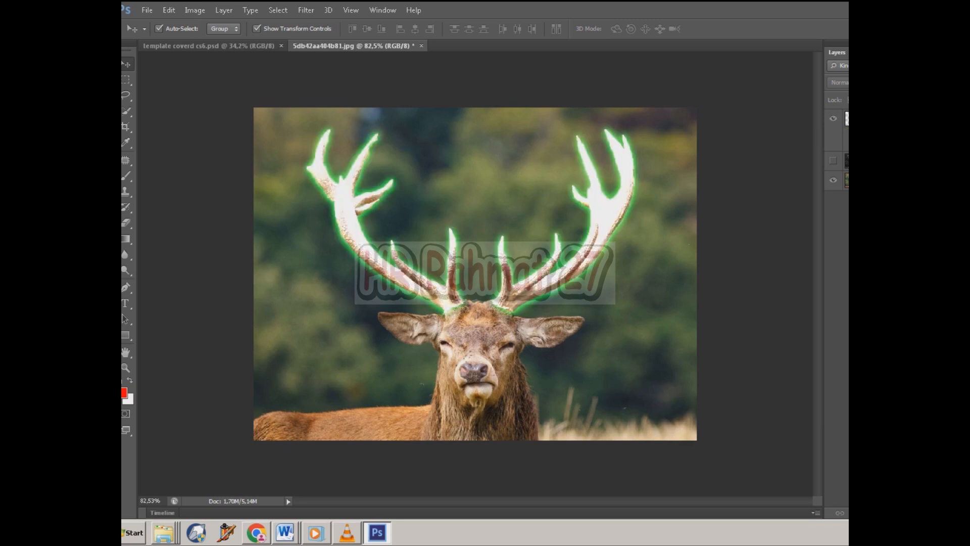
left_click(834, 160)
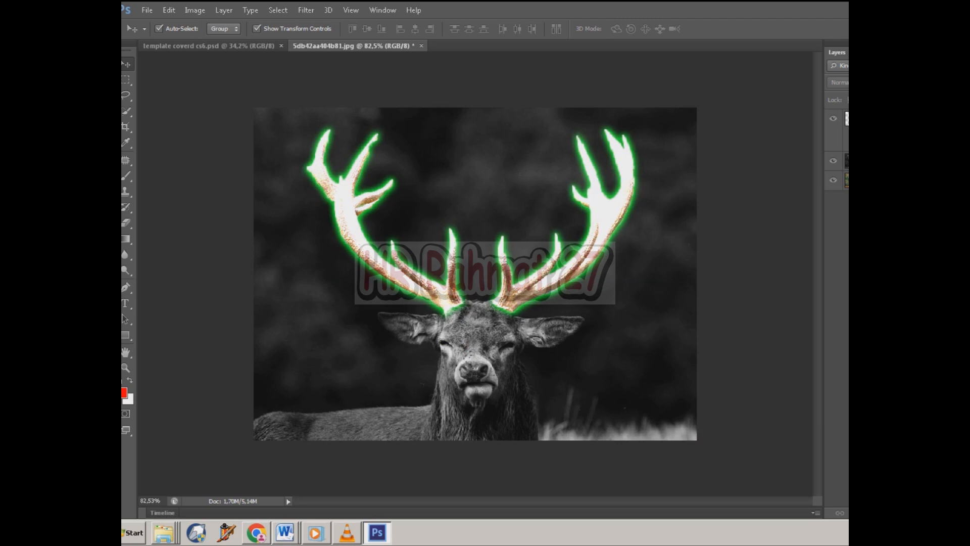
scroll(475, 274, "down", 2)
scroll(475, 274, "up", 2)
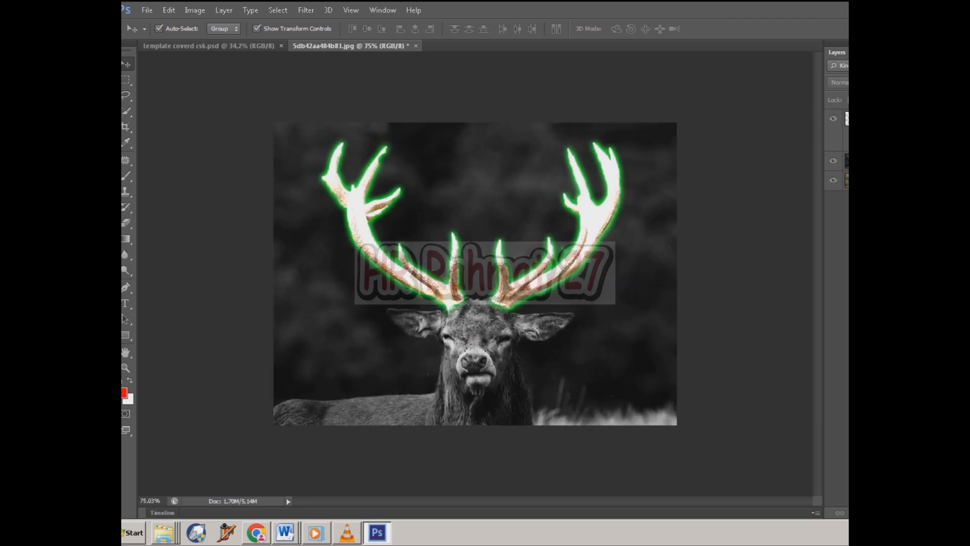
Brighten the Background copy layer with a Curves adjustment, moving an RGB curve point to Input 86, Output 148.
left_click(475, 274)
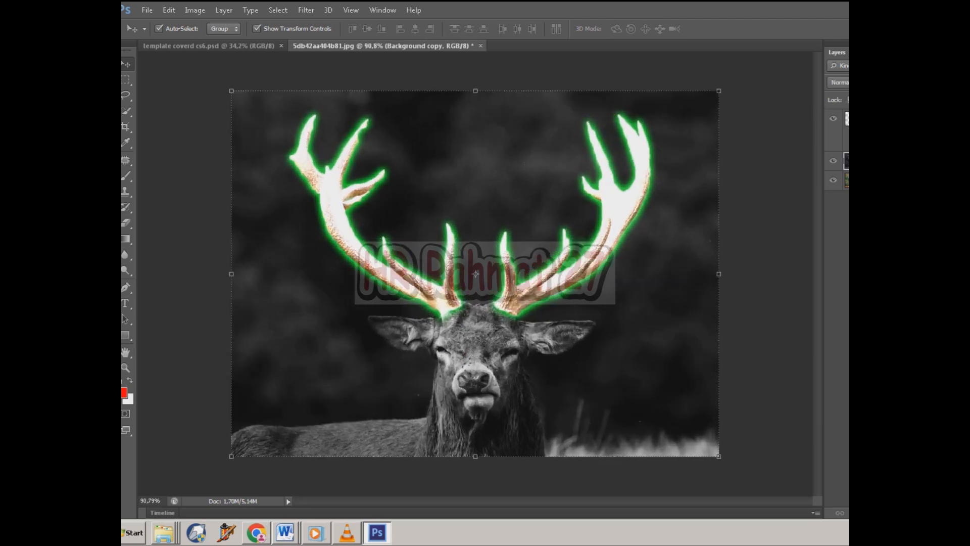
left_click(169, 10)
mouse_move(195, 9)
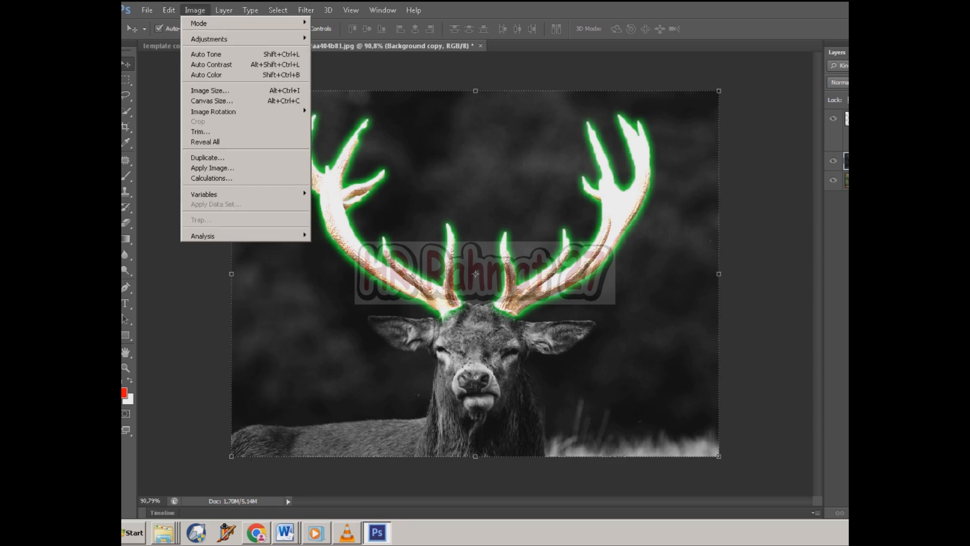
mouse_move(209, 39)
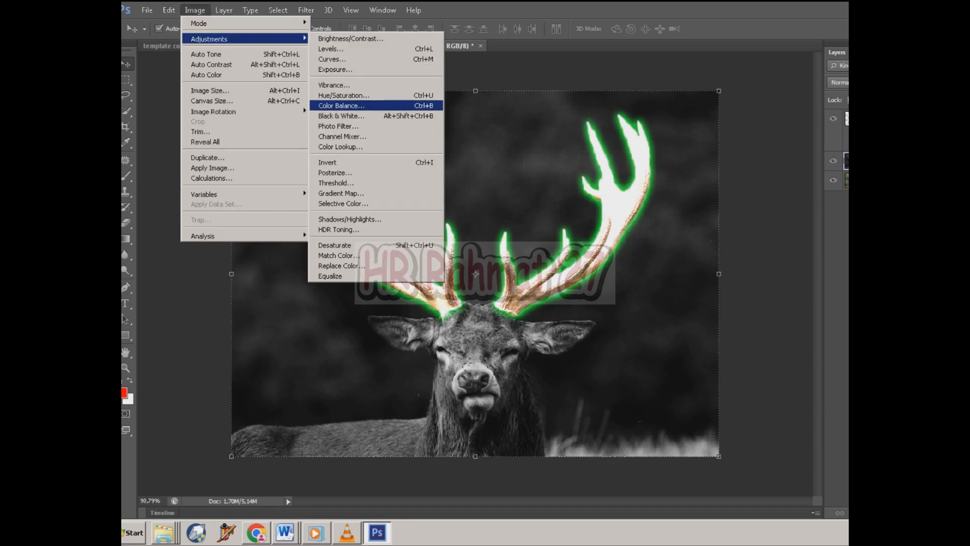
left_click(332, 59)
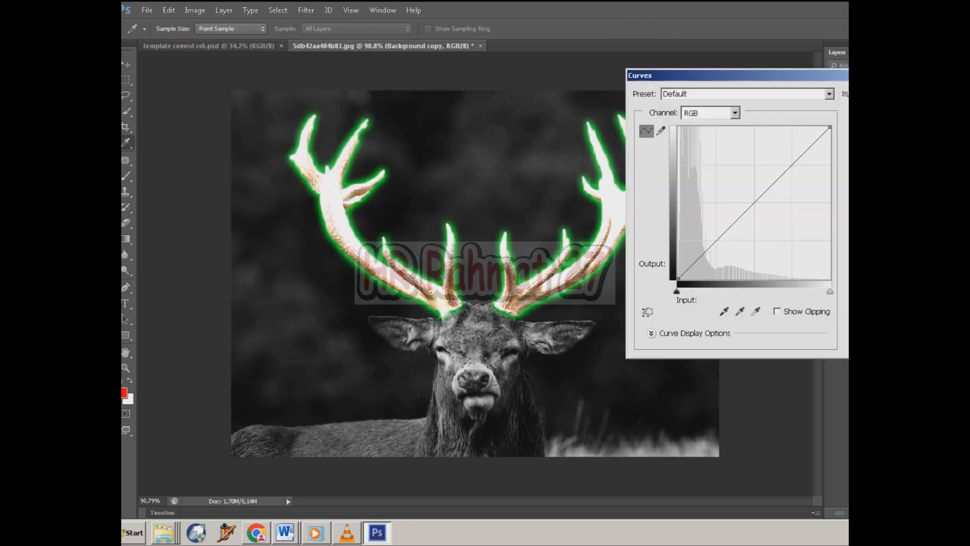
left_click_drag(740, 217, 729, 190)
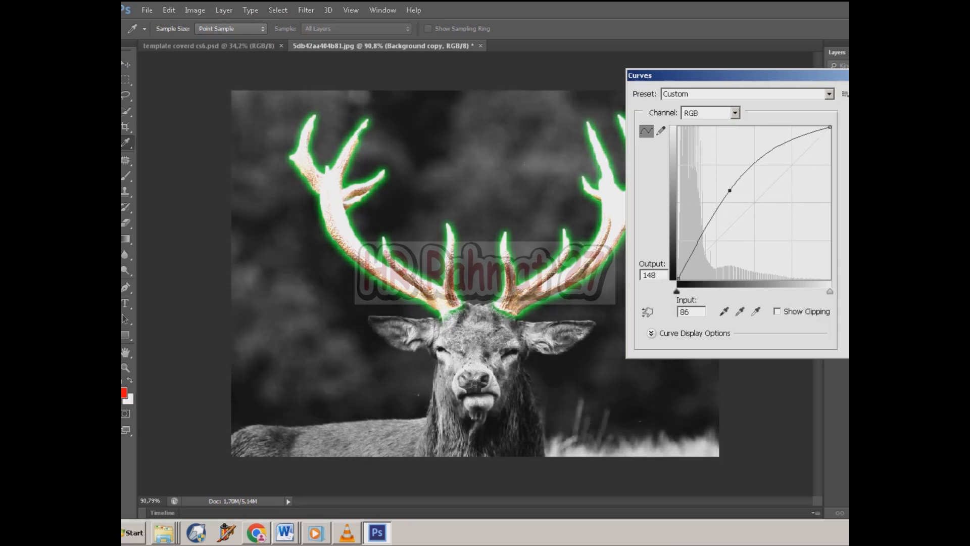
key("Return")
left_click(722, 286)
scroll(722, 286, "down", 3)
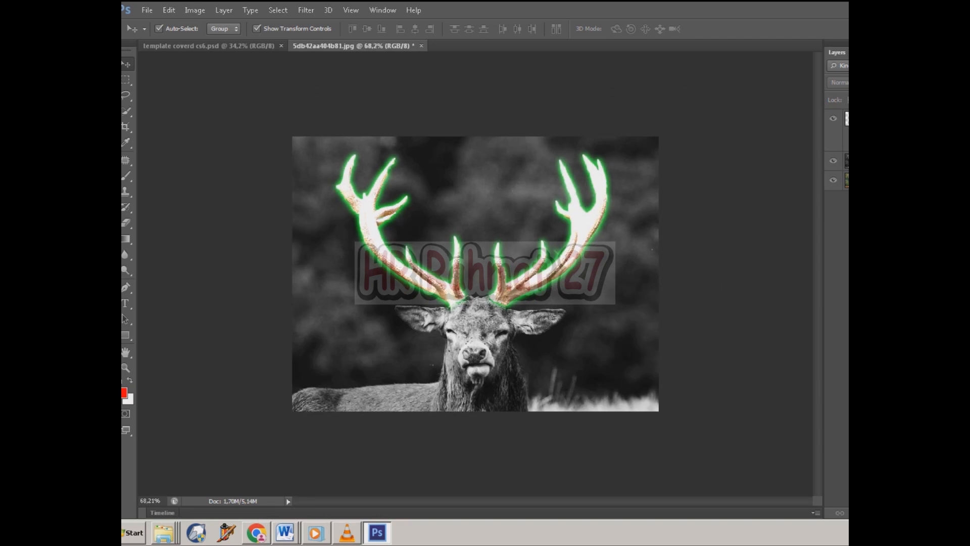
Widen and soften the antler layer's green Outer Glow by setting Spread to 0% and Size to 51 px.
scroll(475, 273, "up", 3)
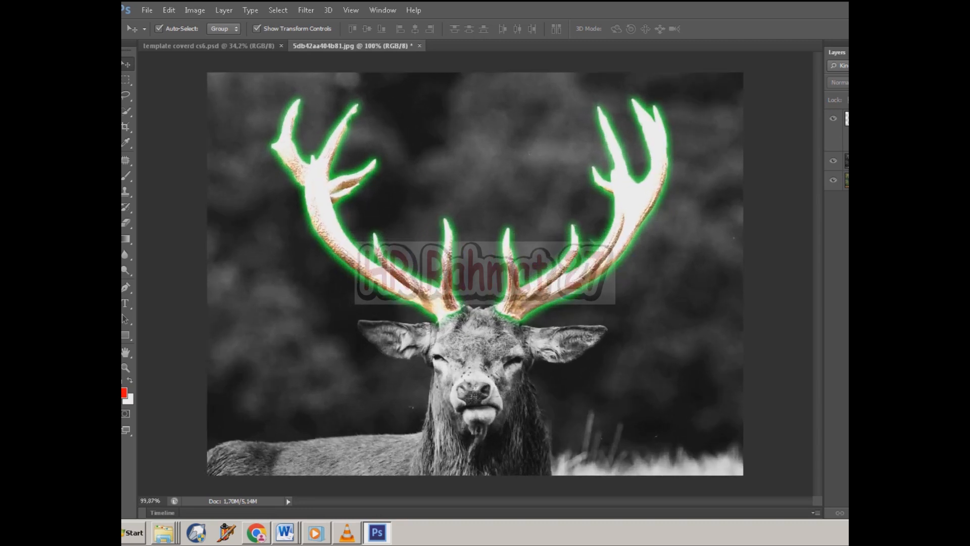
double_click(846, 143)
mouse_move(766, 208)
left_mouse_down()
mouse_move(778, 208)
mouse_move(766, 208)
mouse_move(775, 221)
mouse_move(760, 208)
left_mouse_up()
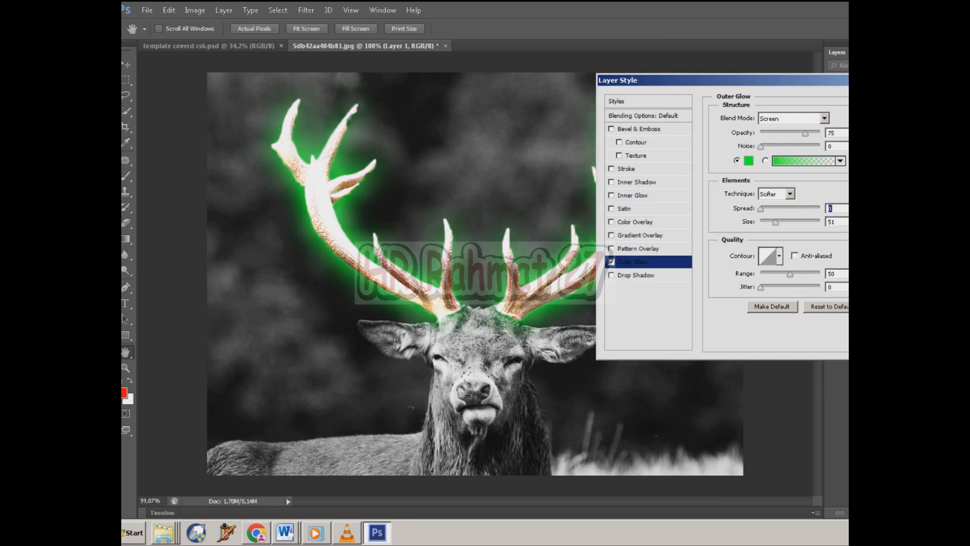
key("Return")
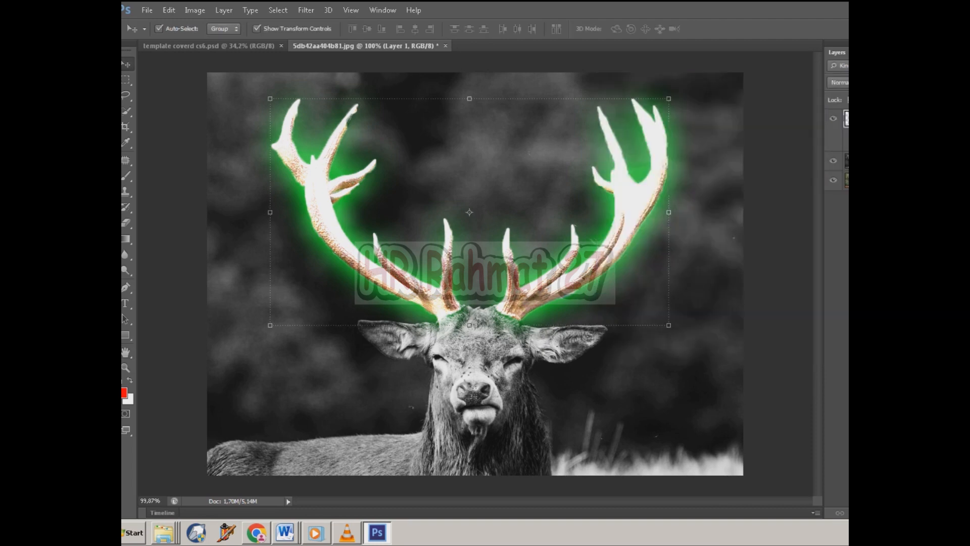
scroll(475, 273, "down", 3)
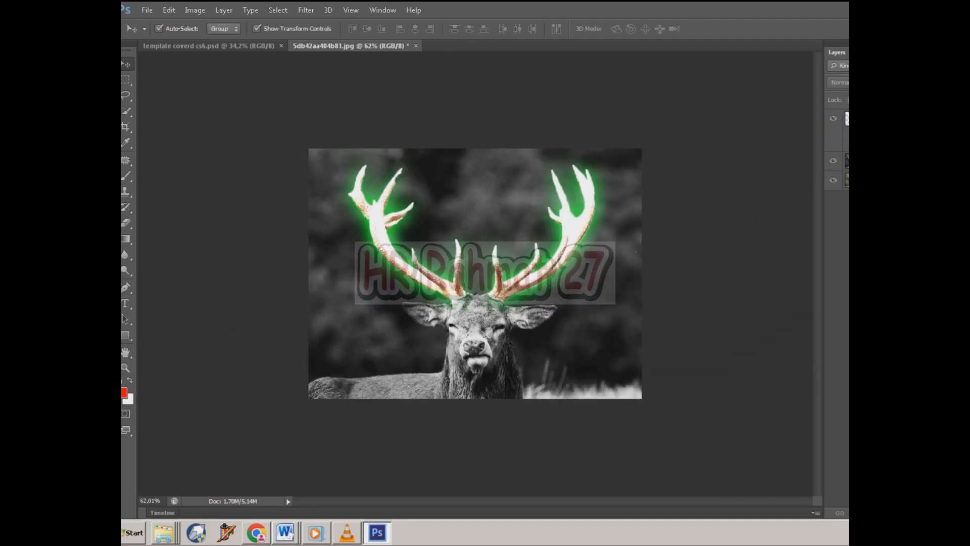
scroll(475, 273, "up", 2)
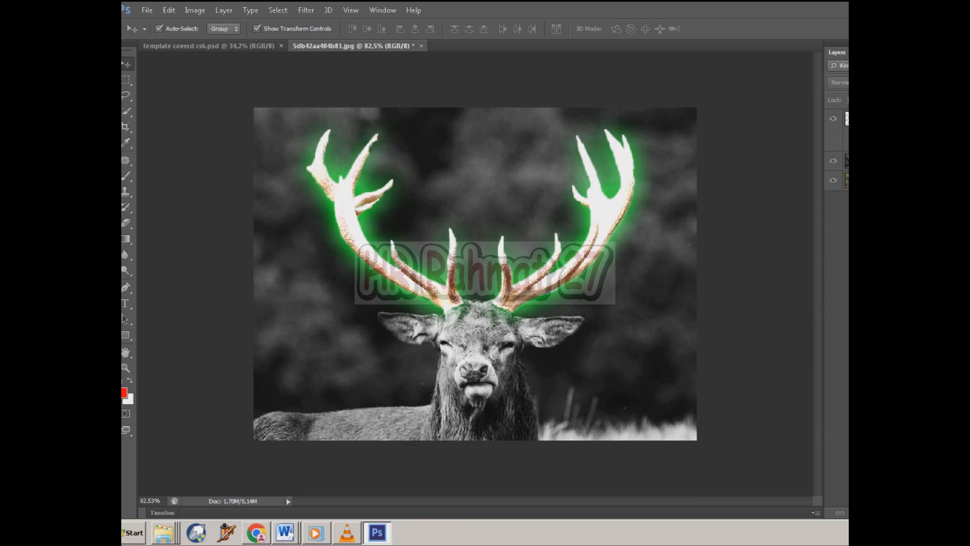
Strengthen the antler layer's Outer Glow by raising its Spread and slightly reducing its Size.
double_click(847, 144)
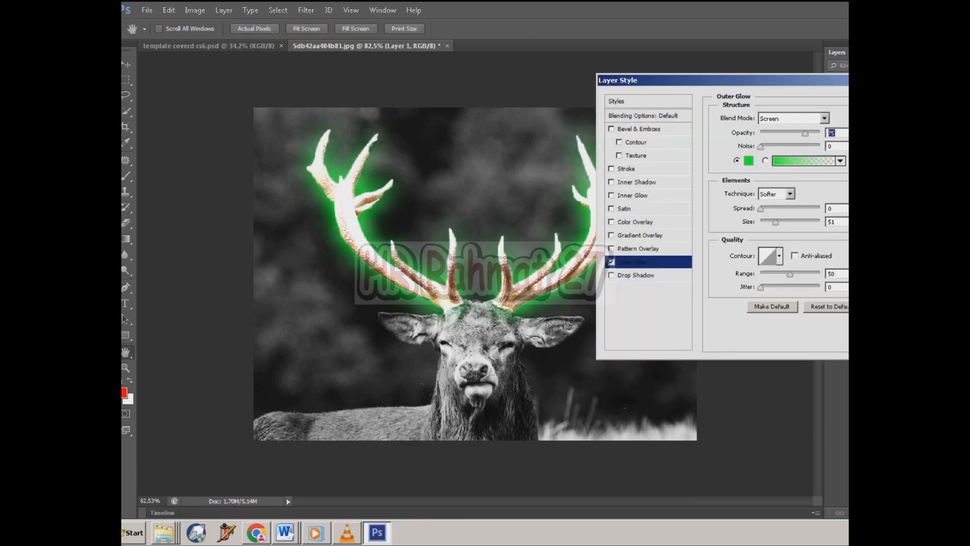
left_click_drag(760, 208, 772, 221)
key("Return")
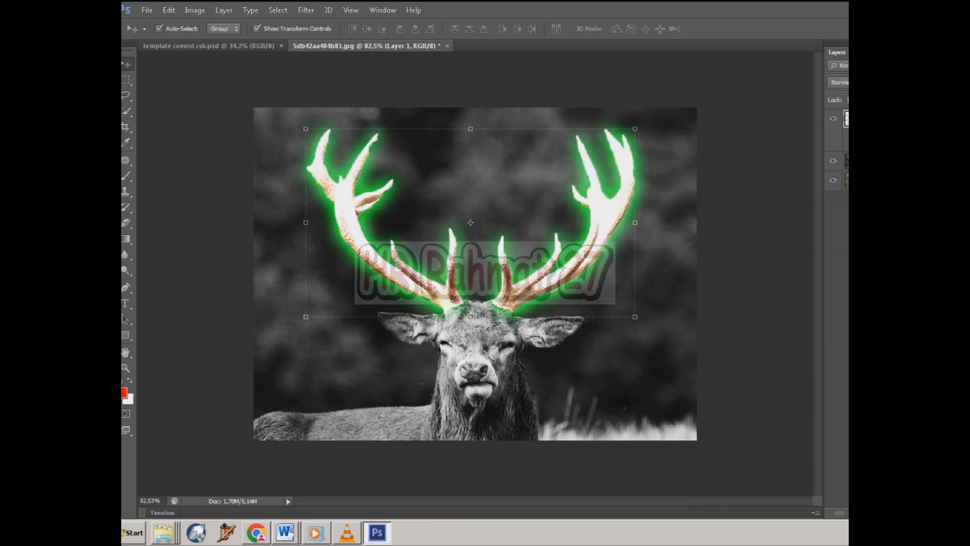
Compare the black-and-white and color backgrounds behind the glowing antlers by toggling the visibility of Background copy.
scroll(475, 273, "down", 5)
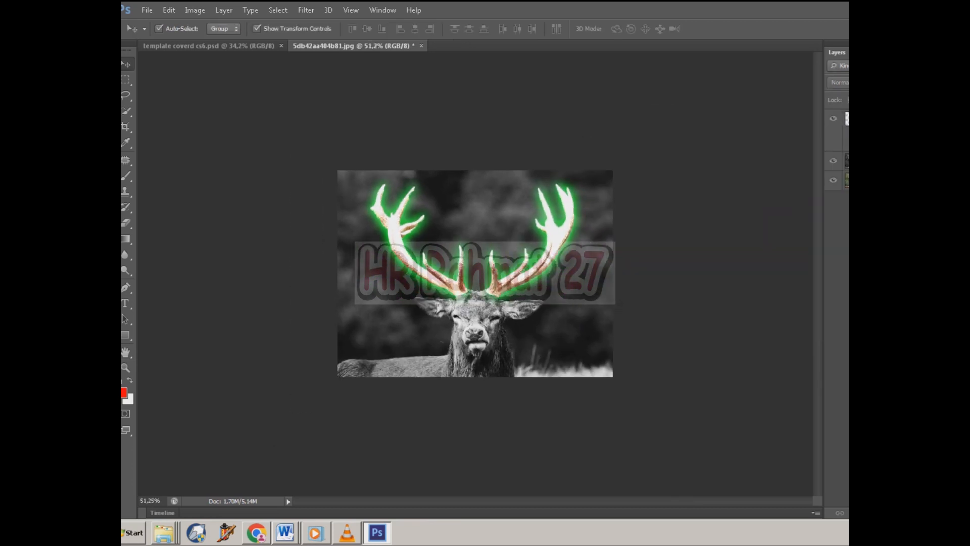
scroll(475, 273, "up", 1)
left_click(833, 160)
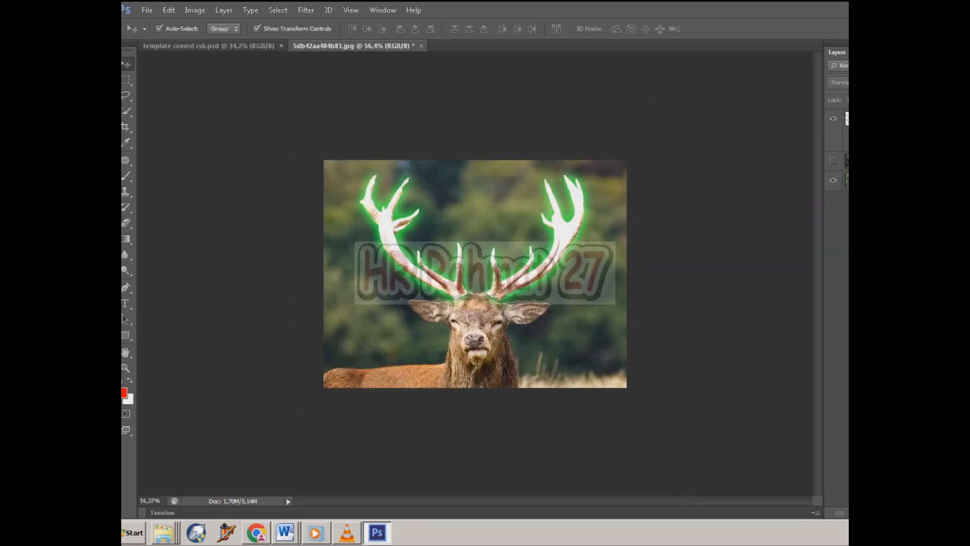
left_click(833, 161)
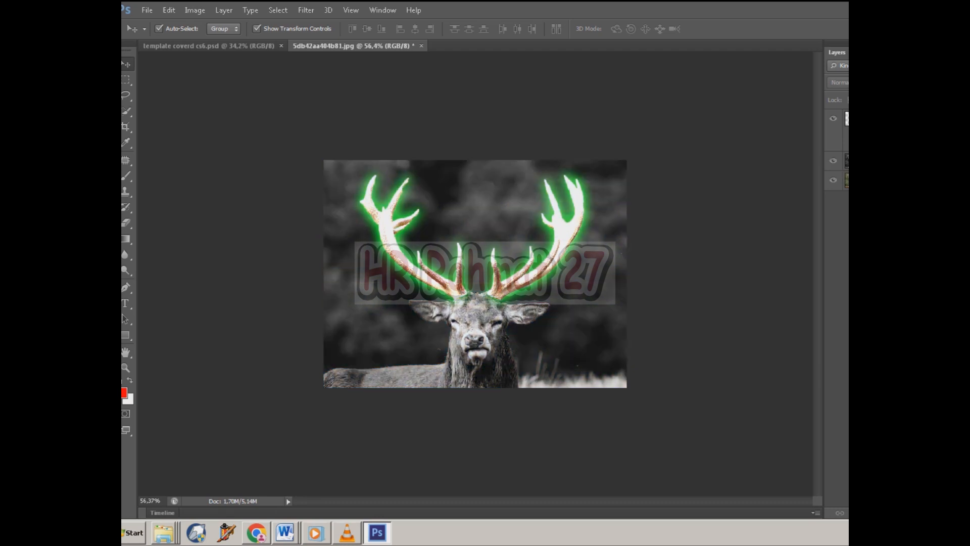
left_click(833, 161)
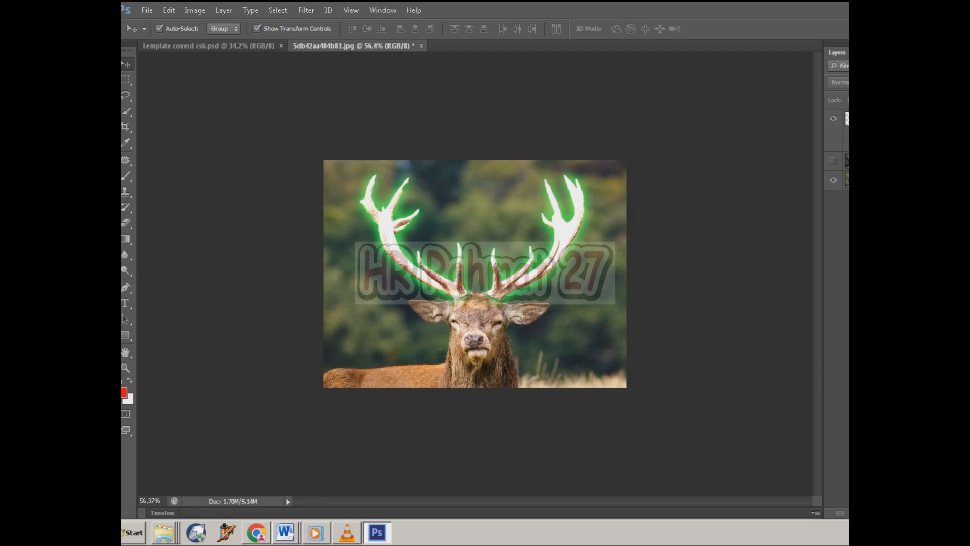
left_click(834, 161)
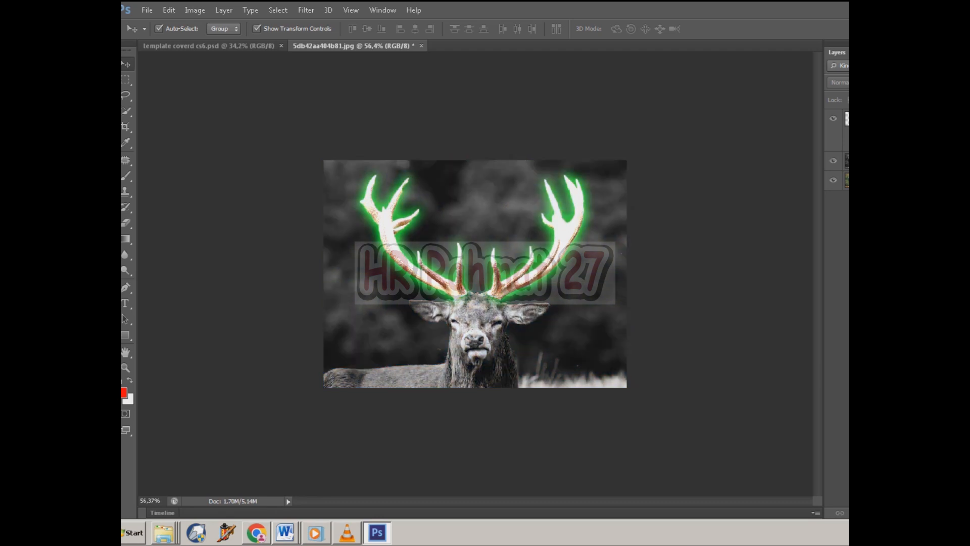